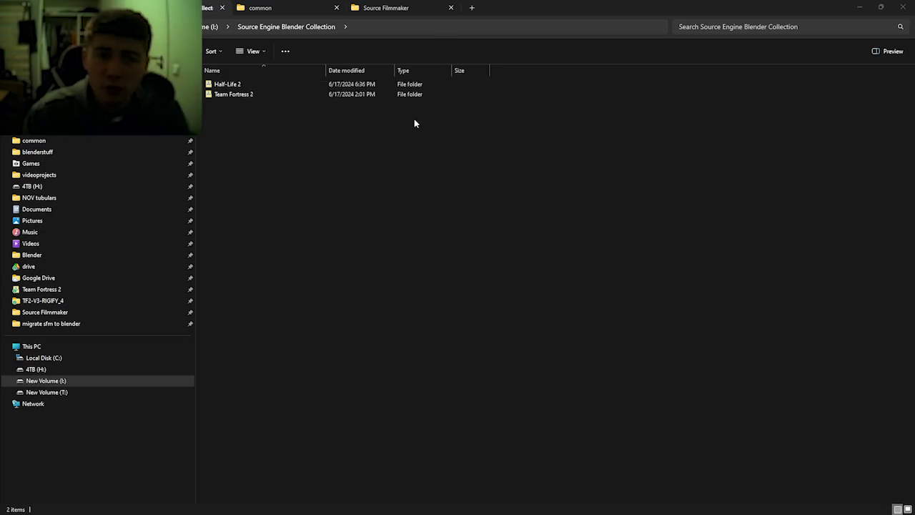
Step: Create a new folder named Source Filmmaker inside the Source Engine Blender Collection folder
right_click(327, 137)
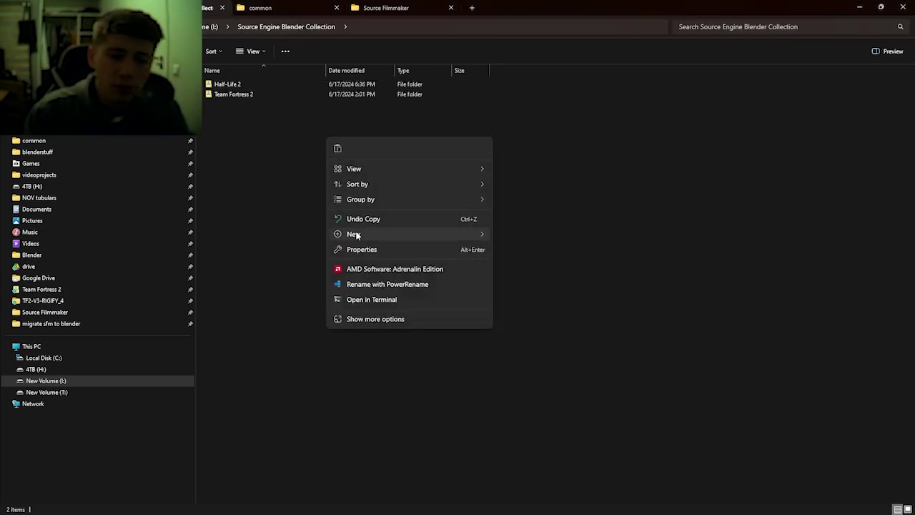
mouse_move(356, 236)
click(527, 235)
text(S)
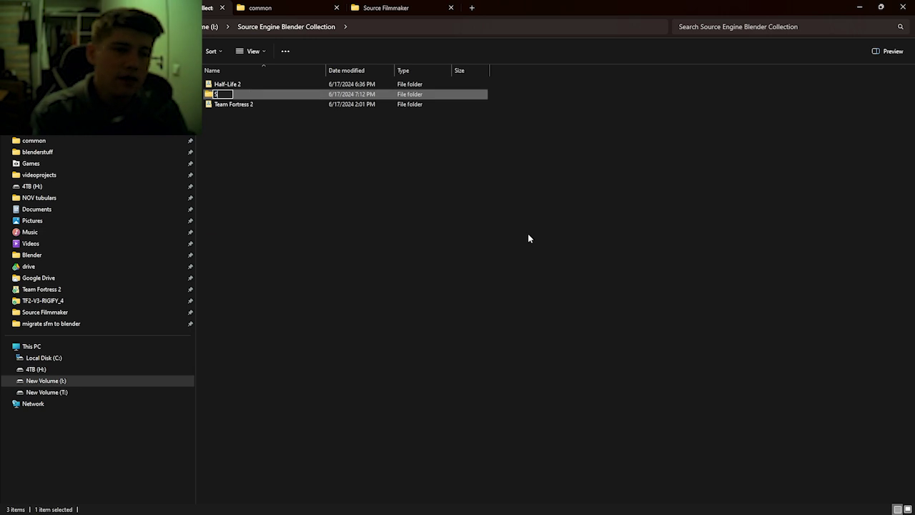
text(ource Filmmaker)
key(Return)
Step: Paste the copied porter, resources and slipup .blend files into the new Source Filmmaker folder and return to the parent folder
double_click(408, 96)
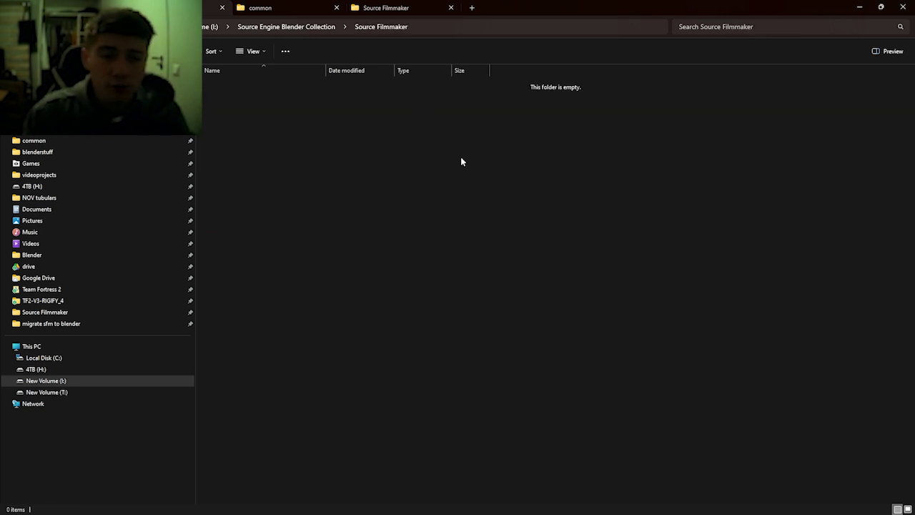
key(ctrl+v)
click(461, 159)
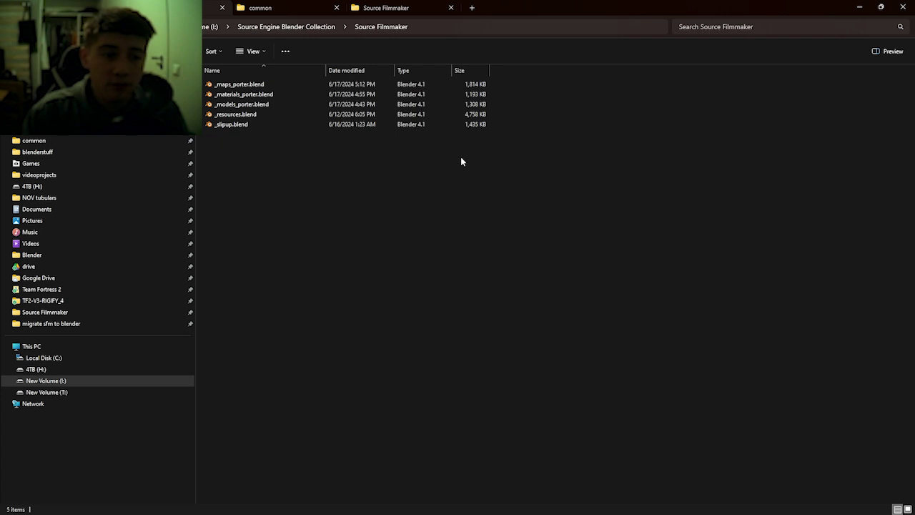
key(alt+Left)
Step: Search the system for "bsp" and launch BSPSource
key(super)
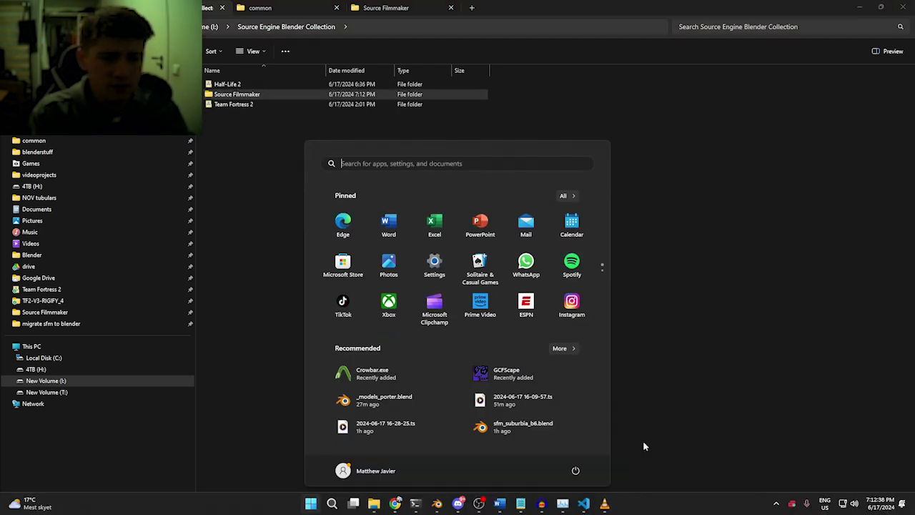
text(bsp)
key(Down)
key(Return)
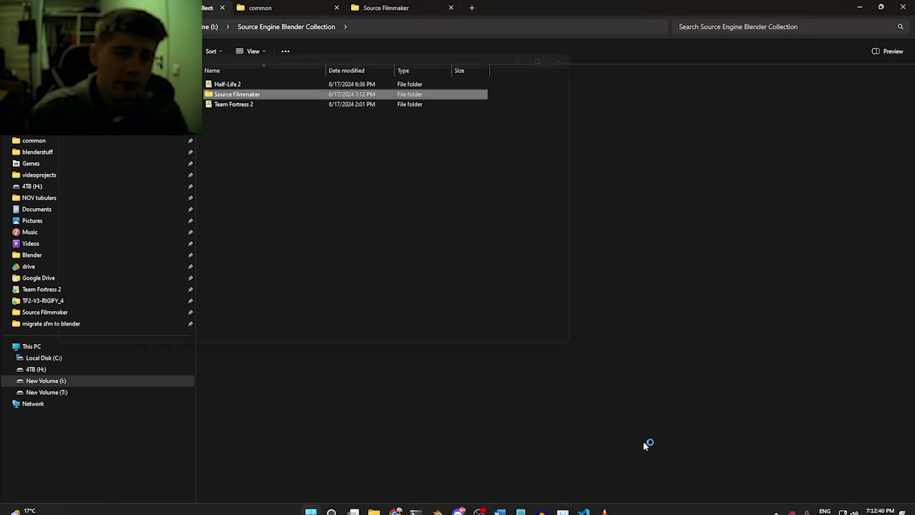
Step: Open the H:\Games\steamapps\common\SourceFilmmaker\game\workshop\maps folder in File Explorer
click(371, 6)
click(288, 7)
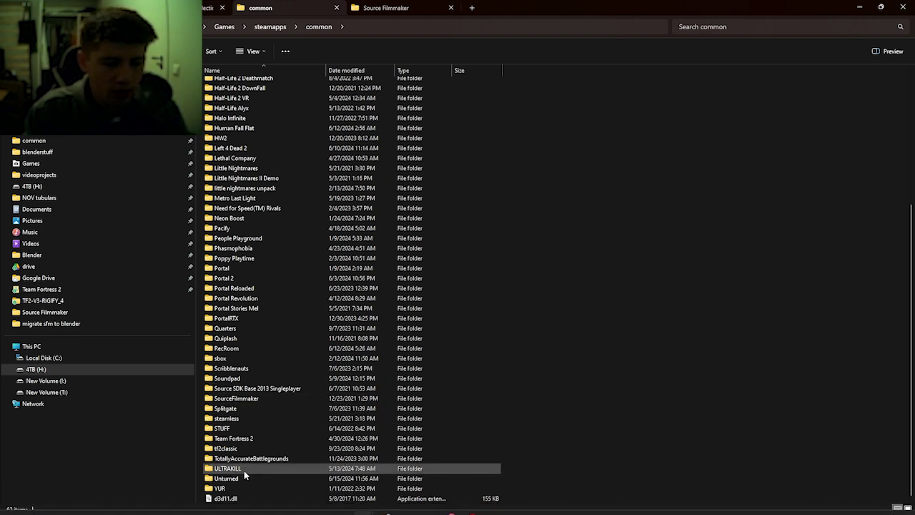
click(249, 439)
double_click(236, 398)
double_click(239, 84)
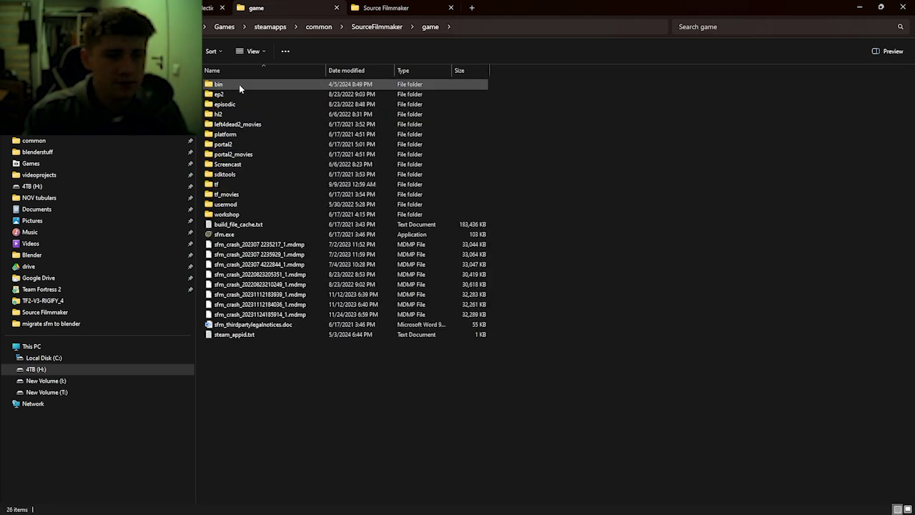
double_click(235, 214)
double_click(249, 91)
Step: Add all the .bsp map files from the workshop maps folder to BSPSource's file list
drag(303, 448, 113, 128)
key(alt+Tab)
drag(138, 78, 511, 131)
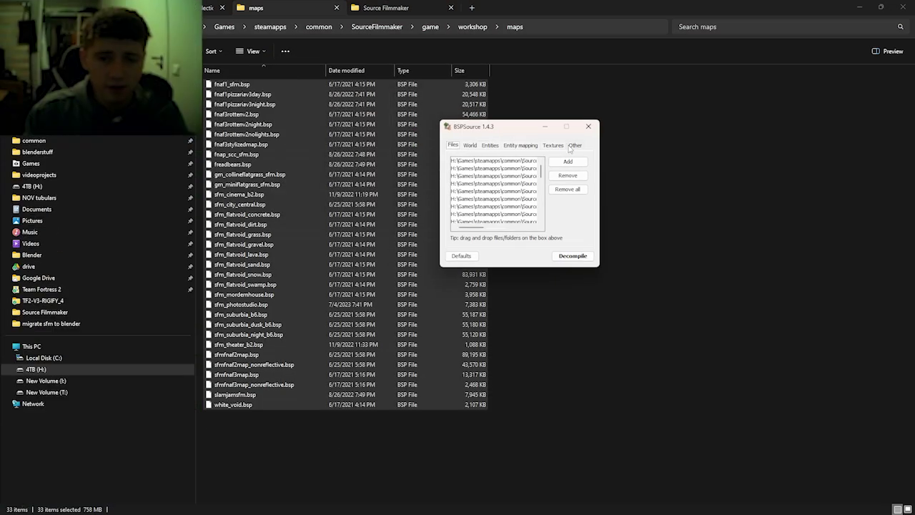
Step: Check BSPSource's other options and decompile the listed maps into a new Source Filmmaker folder inside I:\vmfs
click(575, 146)
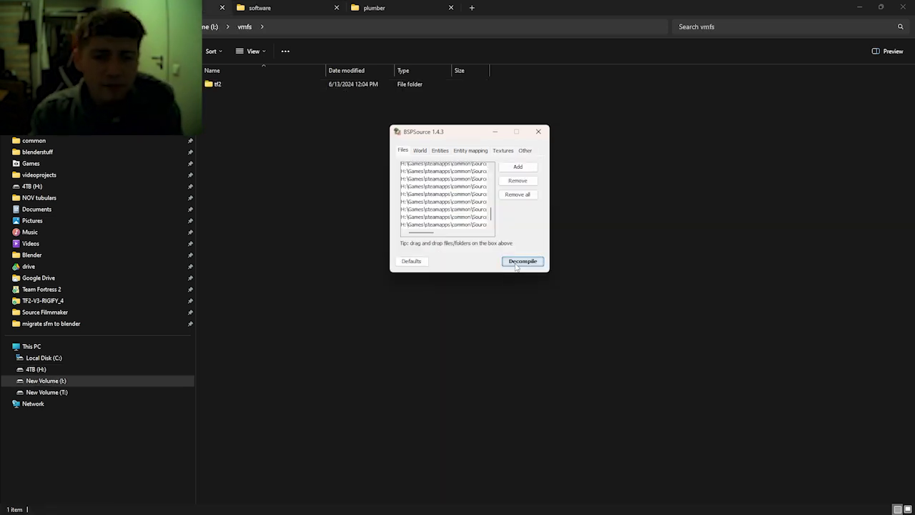
click(516, 265)
click(458, 118)
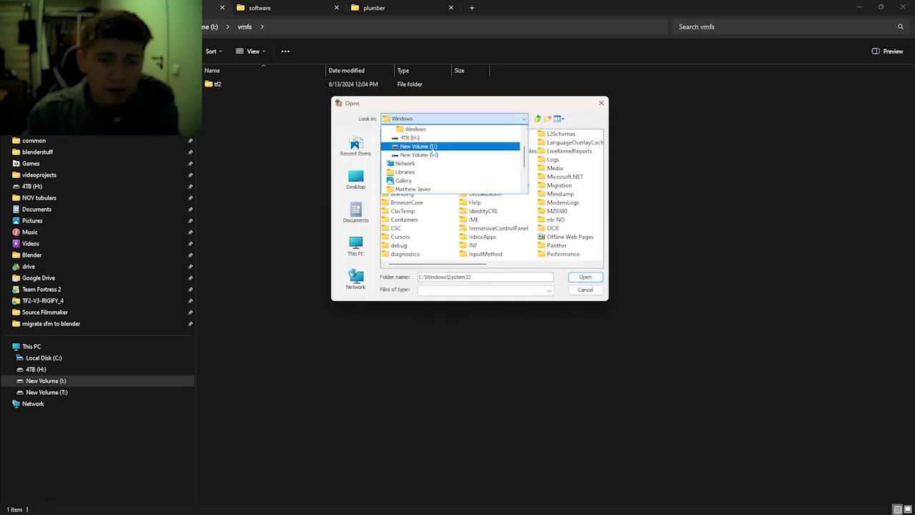
click(429, 145)
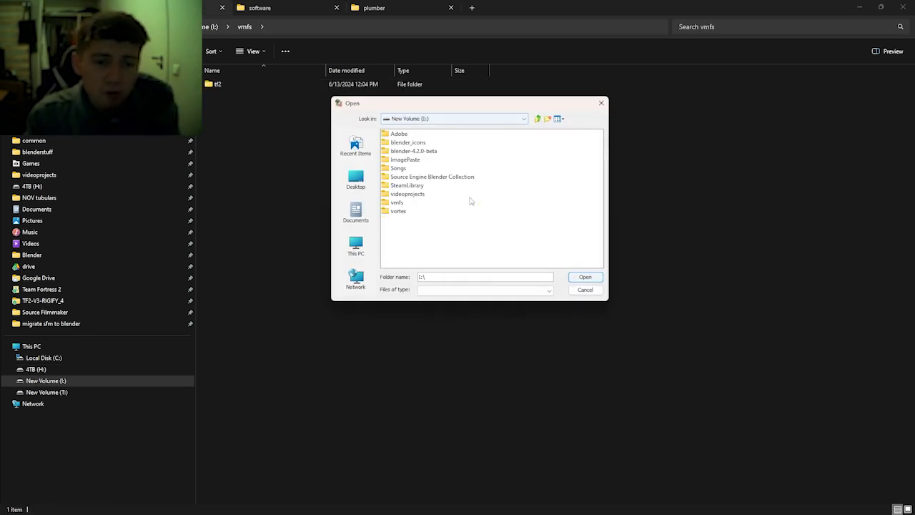
double_click(397, 204)
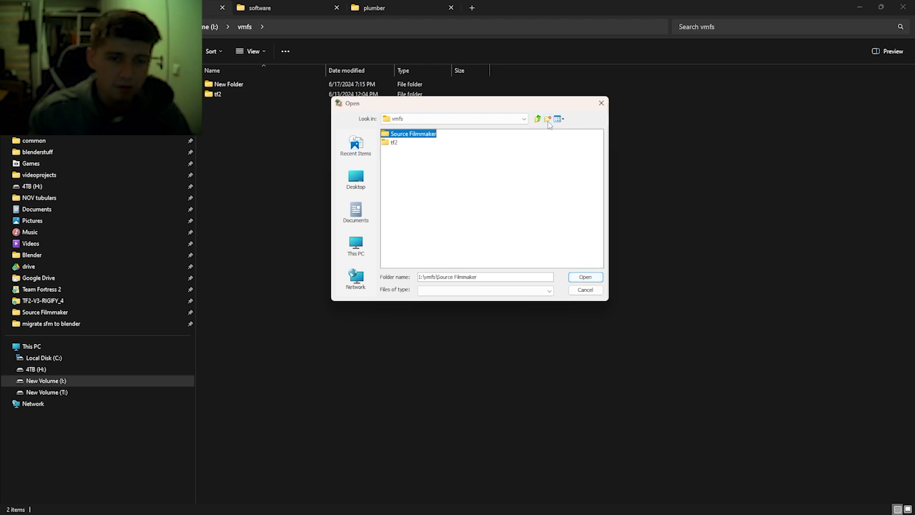
double_click(420, 135)
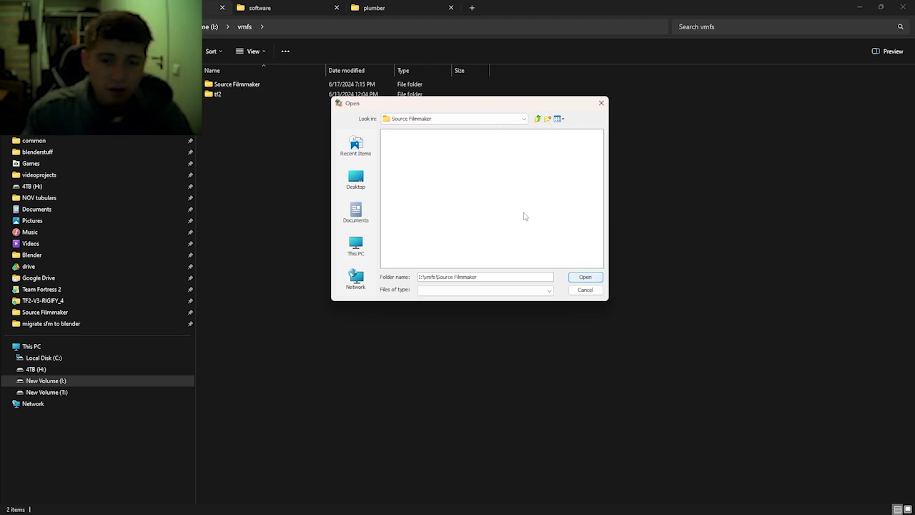
click(584, 277)
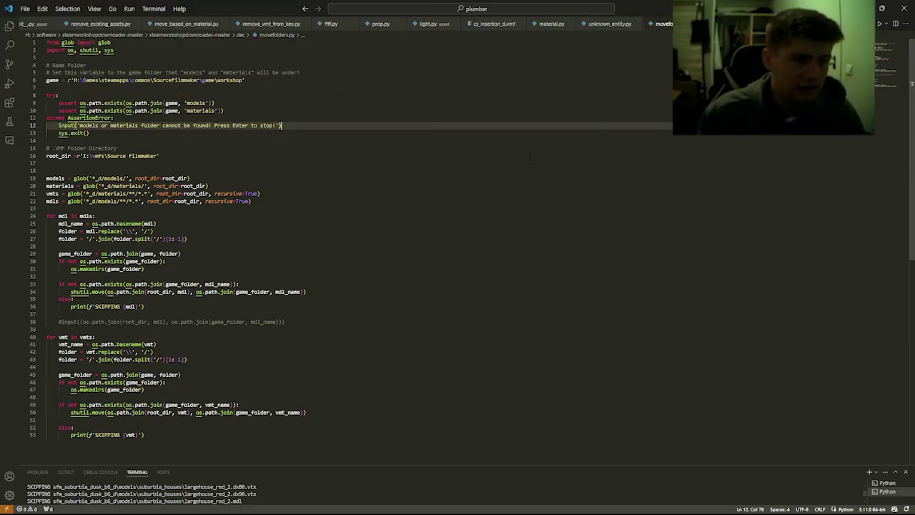
Step: Copy the entire movefolders.py script from Visual Studio Code into a text in Blender's text editor
scroll(530, 157, down, 3)
scroll(530, 156, up, 3)
mouse_move(471, 513)
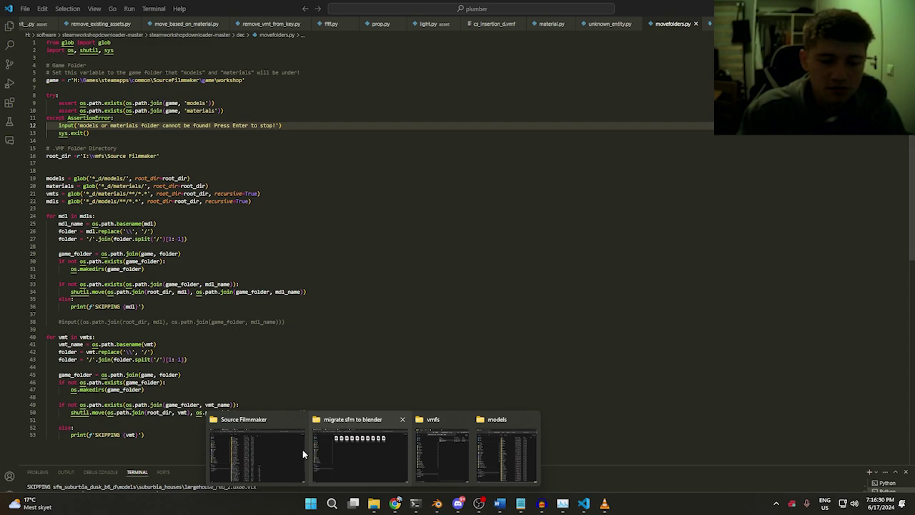
mouse_move(437, 506)
click(396, 447)
key(alt+Tab)
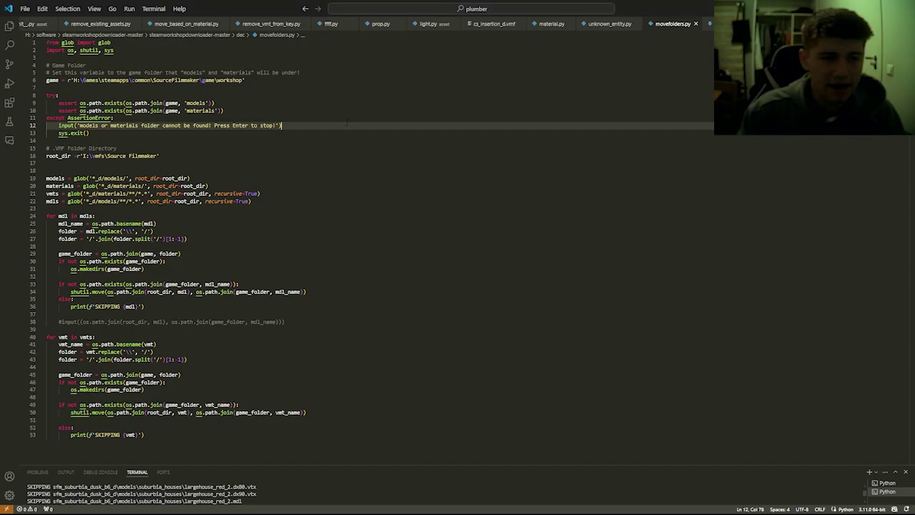
key(ctrl+a)
key(ctrl+c)
key(alt+Tab)
key(ctrl+v)
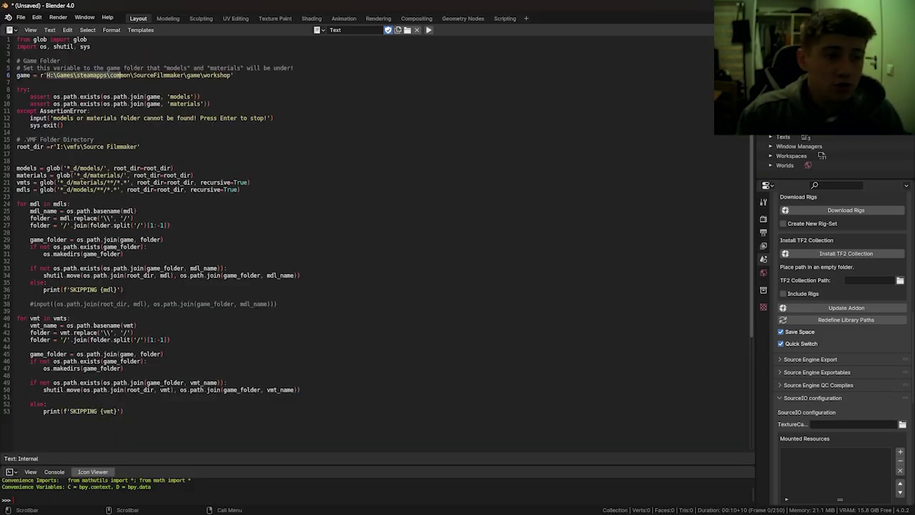
Step: Copy the workshop folder's path from File Explorer into the script's game variable as H:\Games\steamapps\common\SourceFilmmaker\game\workshop
key(alt+Tab)
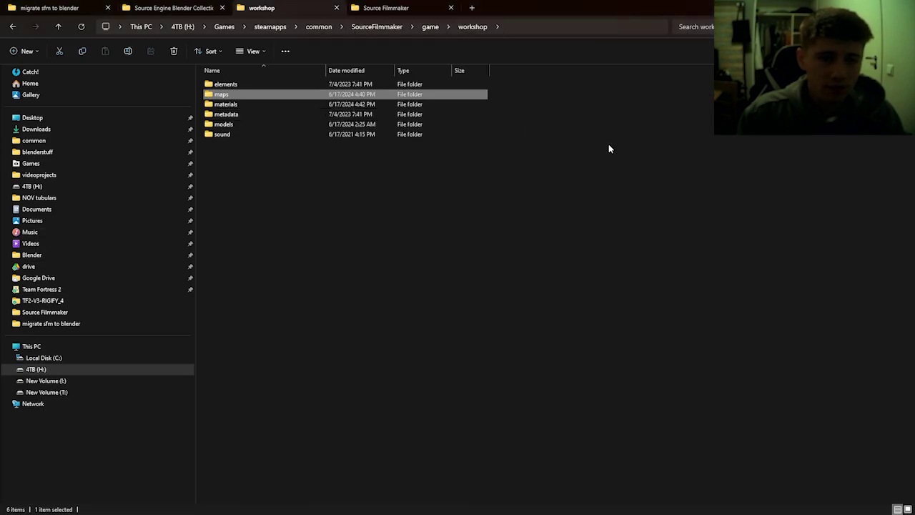
click(532, 28)
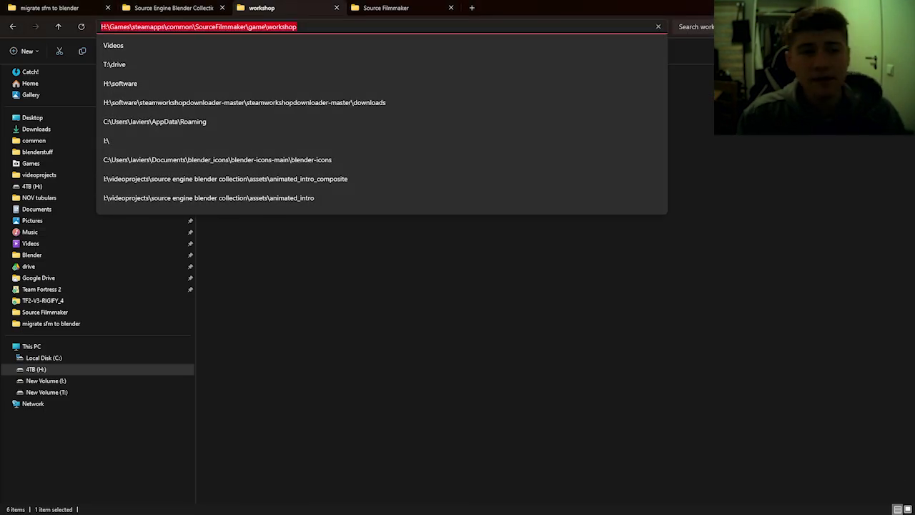
key(ctrl+c)
key(alt+Tab)
key(ctrl+v)
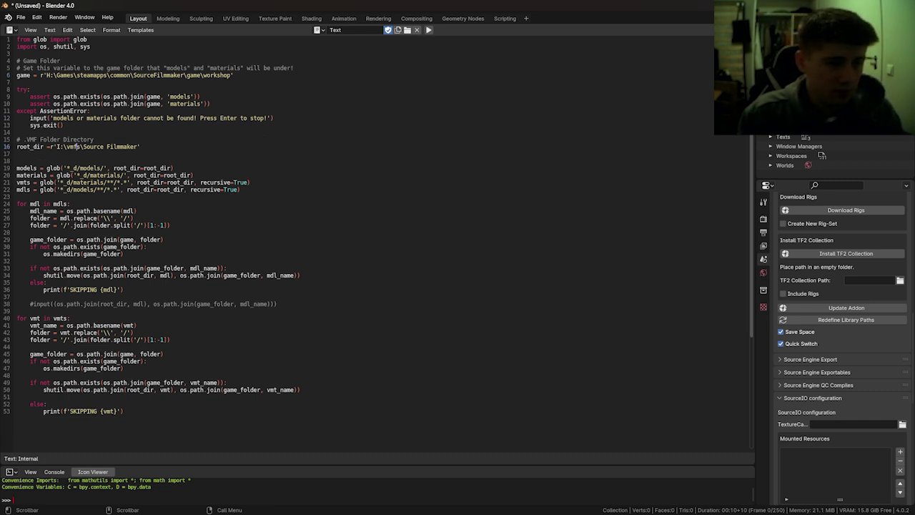
Step: Copy the decompiled maps folder's path from File Explorer and set the script's root_dir to I:\vmfs\Source Filmmaker
key(alt+Tab)
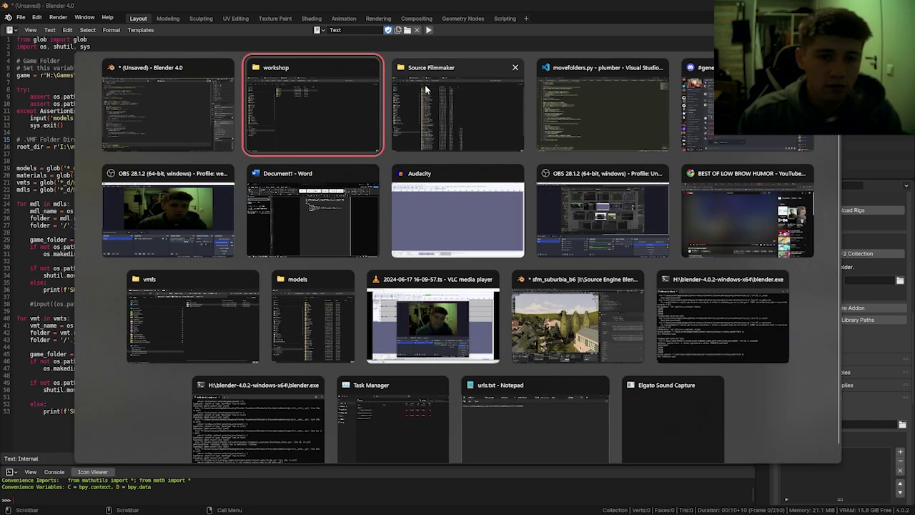
key(alt+Tab)
click(398, 27)
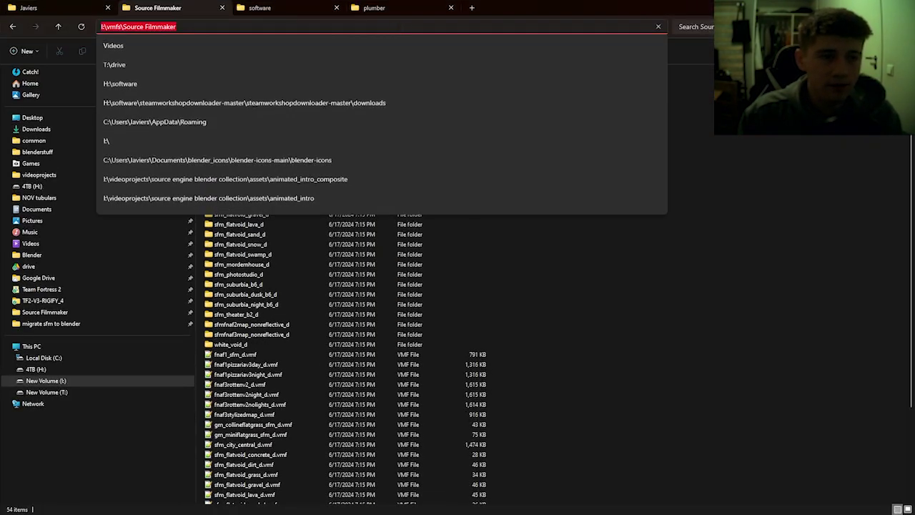
key(alt+Tab)
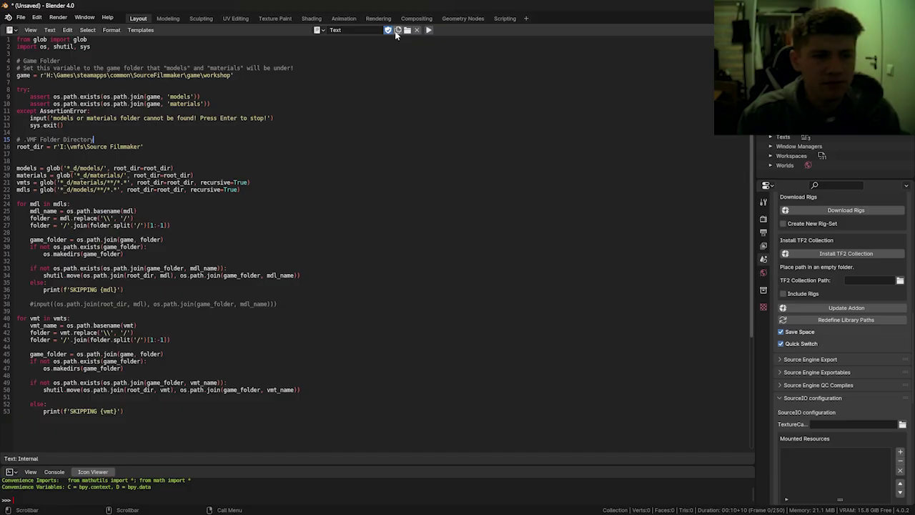
drag(60, 147, 123, 146)
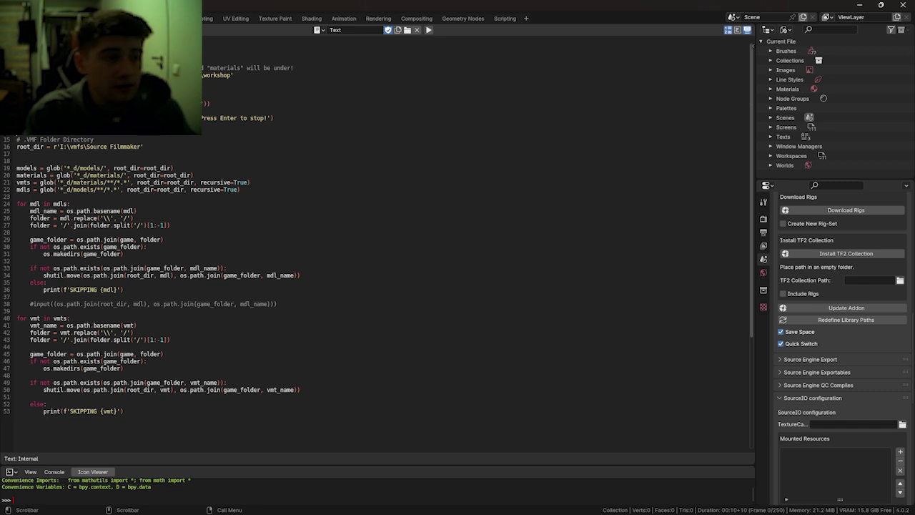
Step: Open Blender's preferences at the Plumber add-on's game definitions and search paths
click(44, 18)
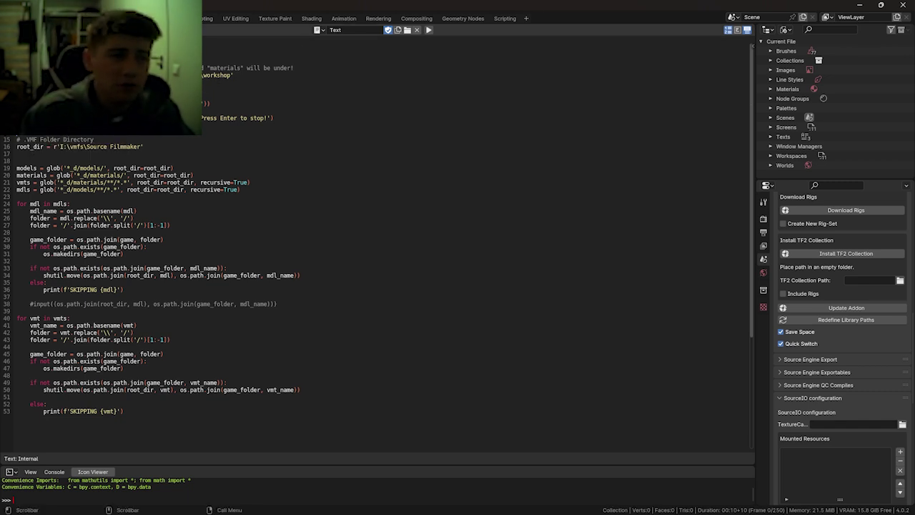
click(43, 18)
click(101, 153)
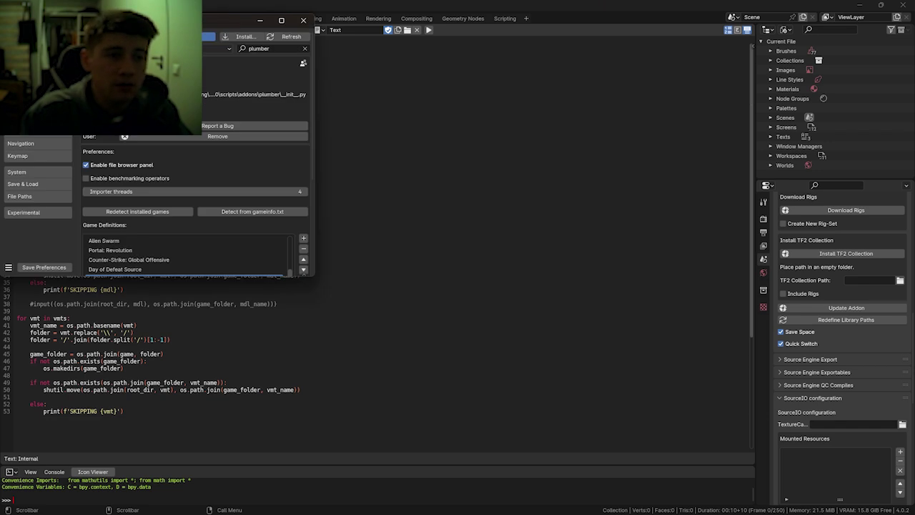
drag(190, 22, 401, 79)
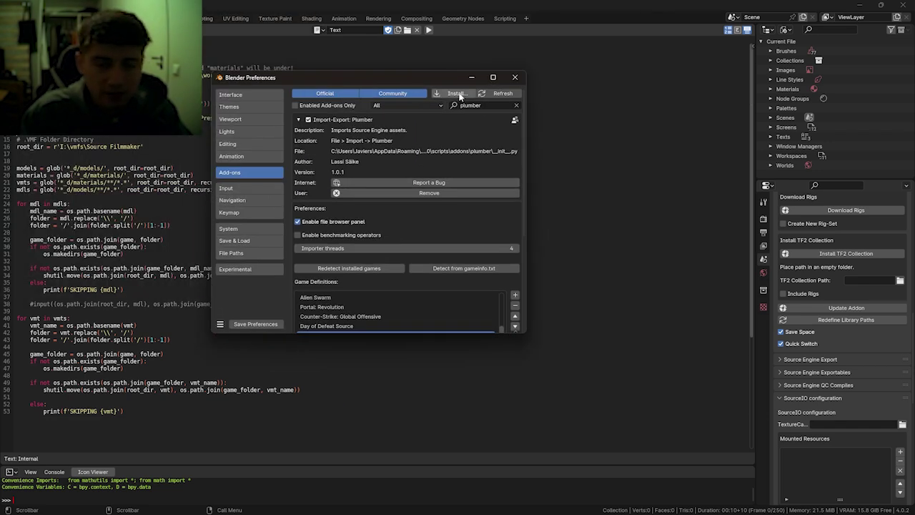
scroll(478, 208, down, 3)
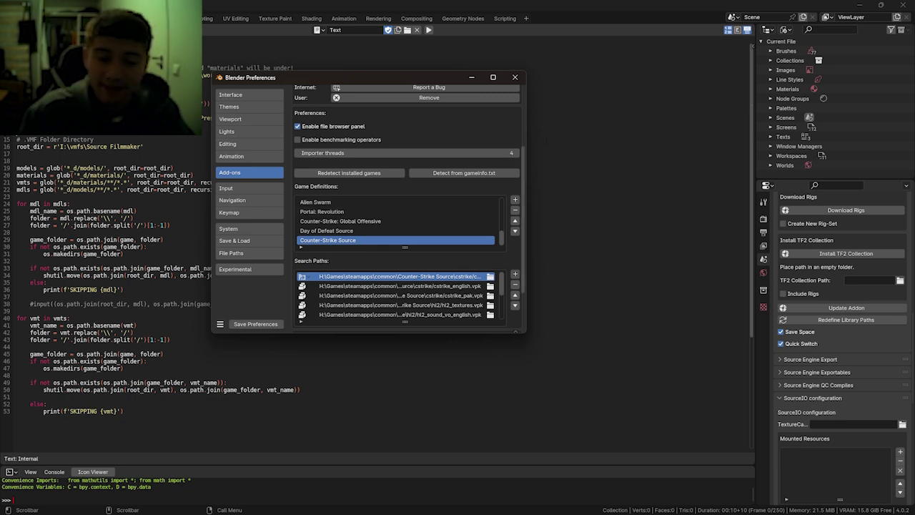
Step: Add a Plumber game definition named Source Filmmaker
click(515, 199)
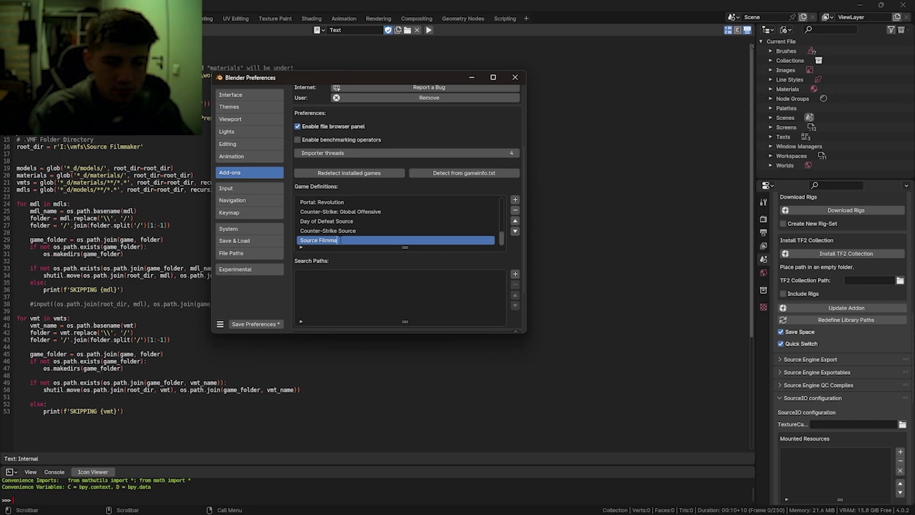
text(ker)
key(Return)
Step: Add H:\Games\steamapps\common\SourceFilmmaker\game\workshop as a folder search path of the Source Filmmaker definition
click(515, 275)
click(499, 277)
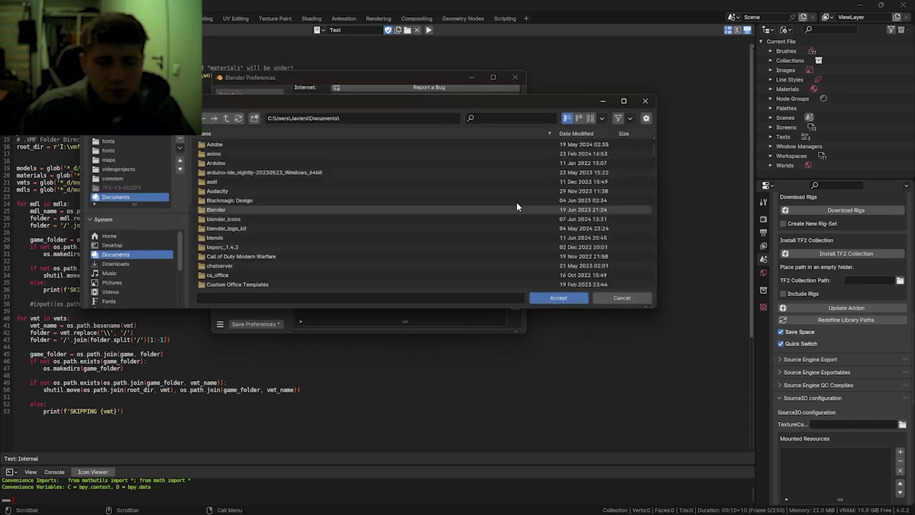
click(387, 115)
key(ctrl+v)
key(Return)
scroll(236, 163, down, 3)
click(363, 116)
key(super+v)
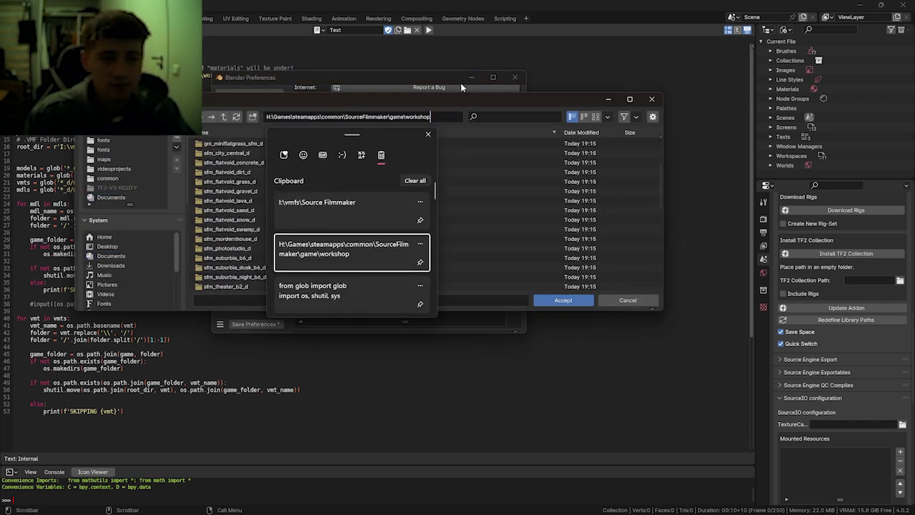
key(Return)
click(563, 300)
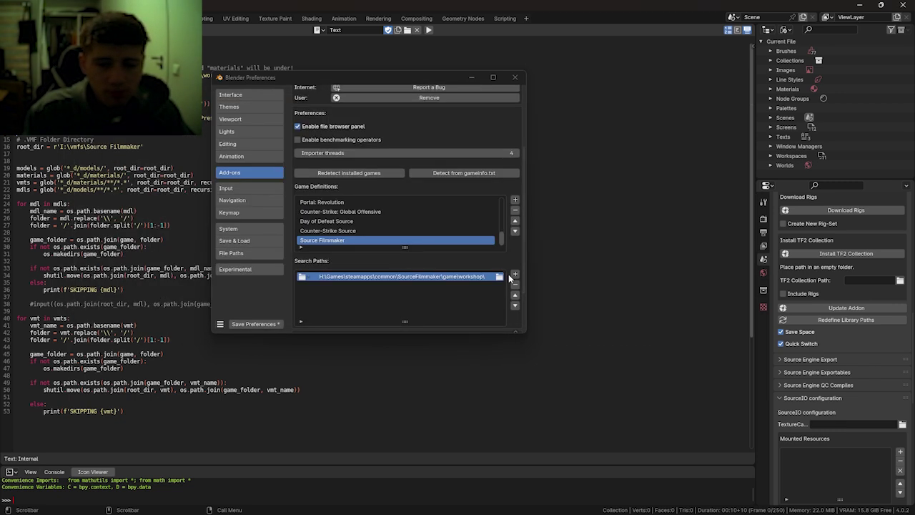
Step: Add the H:\Games\steamapps\common\SourceFilmmaker\game\ep2 folder as a second search path
click(512, 279)
key(ctrl+v)
click(225, 117)
double_click(215, 153)
click(576, 301)
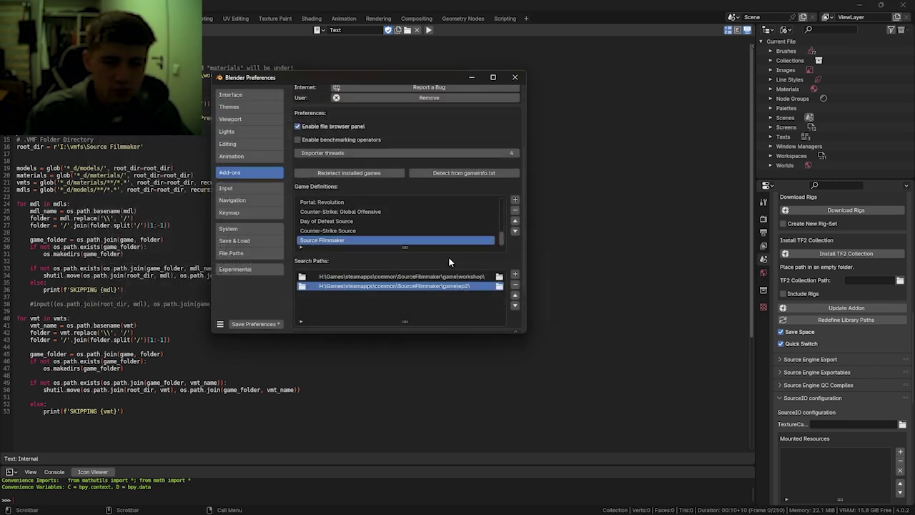
Step: Add the episodic, hl2, tf and usermod folders of SourceFilmmaker\game as further search paths of the Source Filmmaker definition
click(514, 275)
click(499, 295)
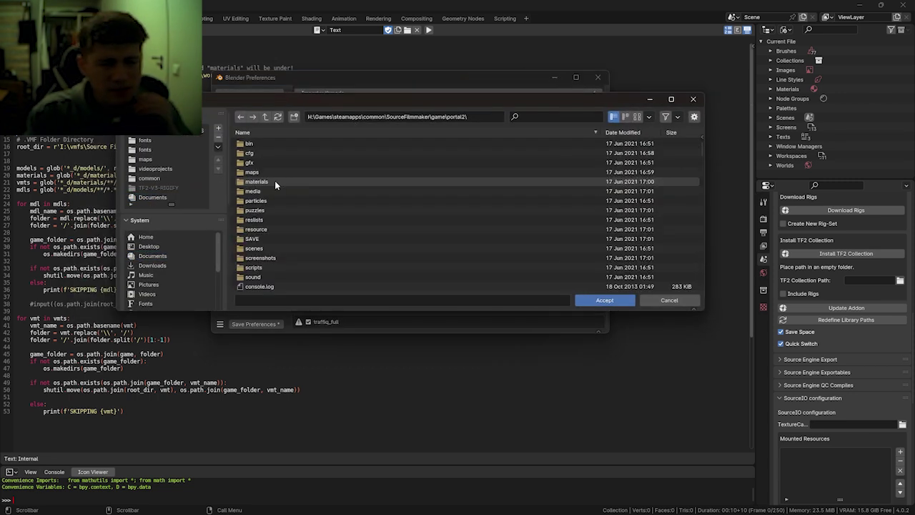
click(265, 117)
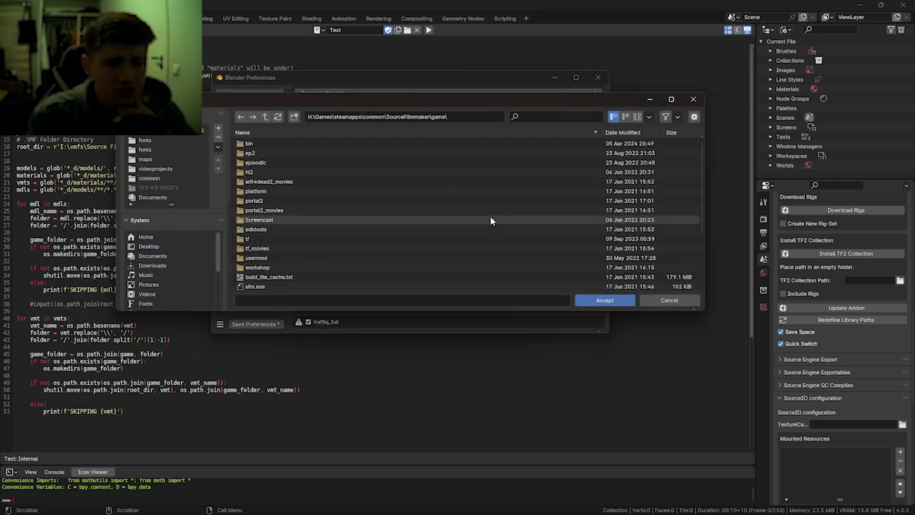
scroll(489, 220, down, 3)
click(662, 300)
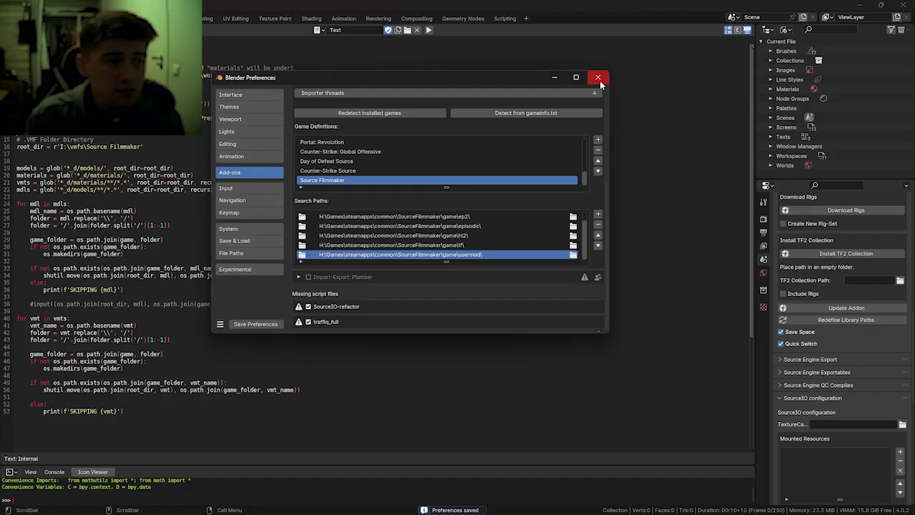
Step: Leave the preferences and open _models_porter.blend without saving untitled.blend
click(599, 80)
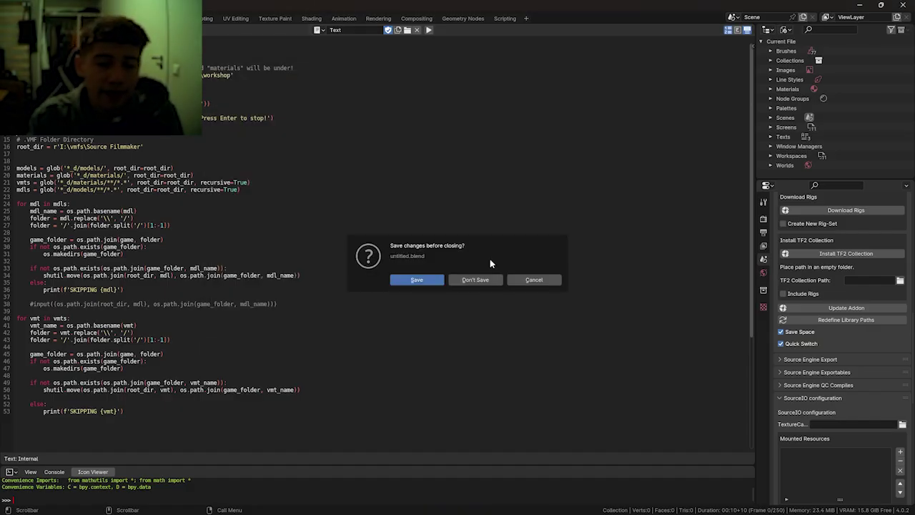
click(475, 278)
double_click(316, 213)
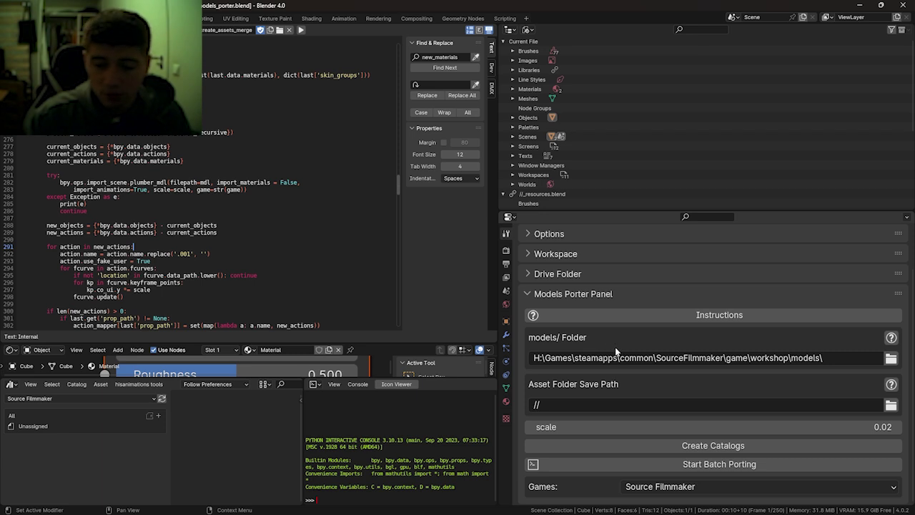
Step: Confirm H:\Games\steamapps\common\SourceFilmmaker\game\workshop\models\ as the models folder and 0.01905 as the porting scale
click(892, 358)
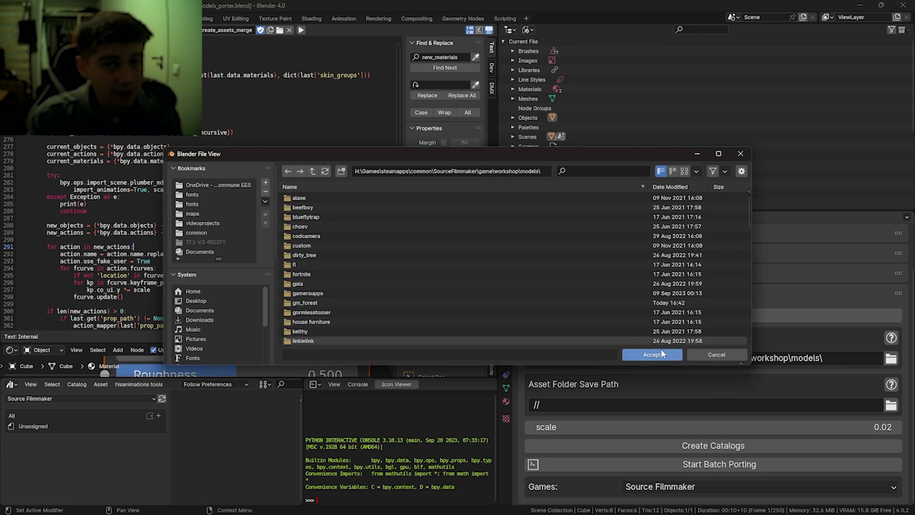
click(652, 354)
click(672, 427)
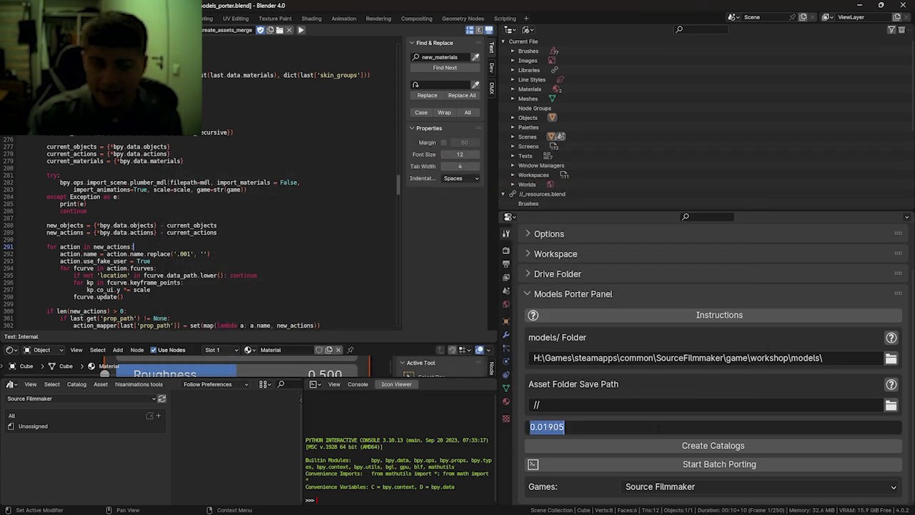
key(Return)
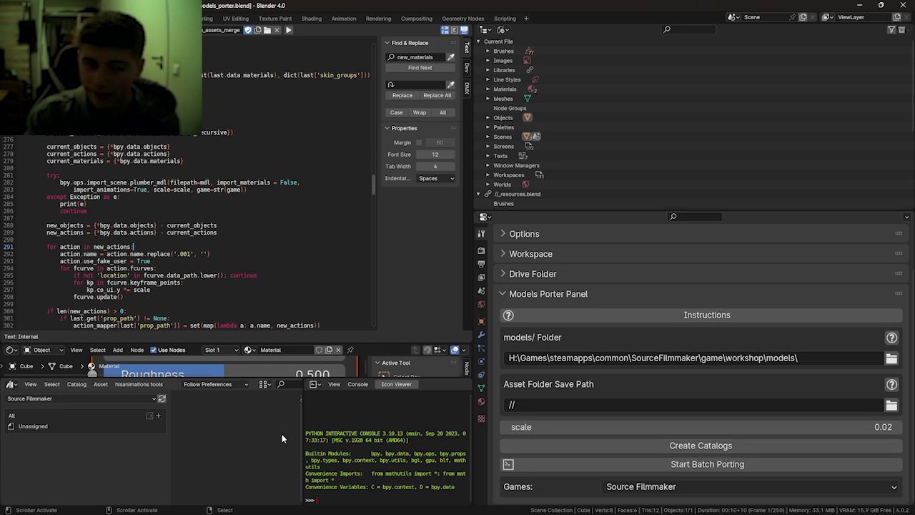
Step: Show the Current File asset library and look through the catalogs under models
click(124, 399)
click(34, 256)
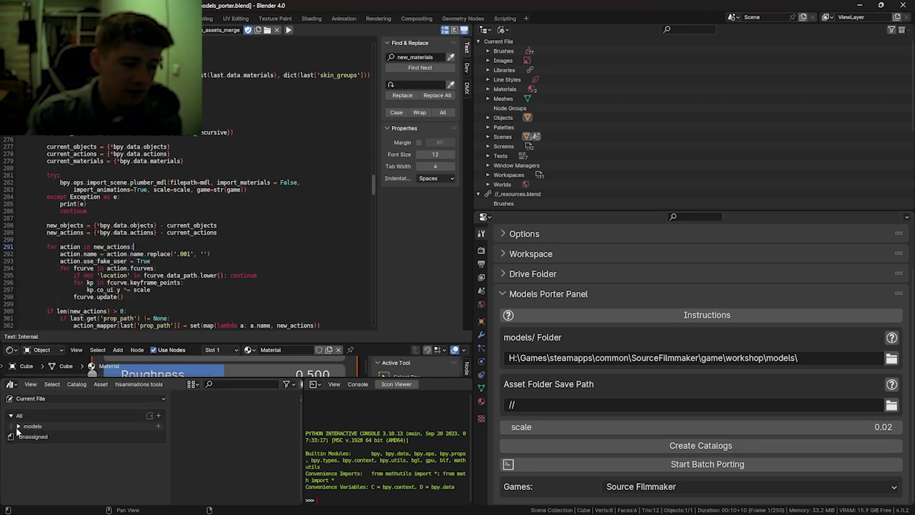
scroll(120, 452, down, 2)
scroll(120, 452, down, 5)
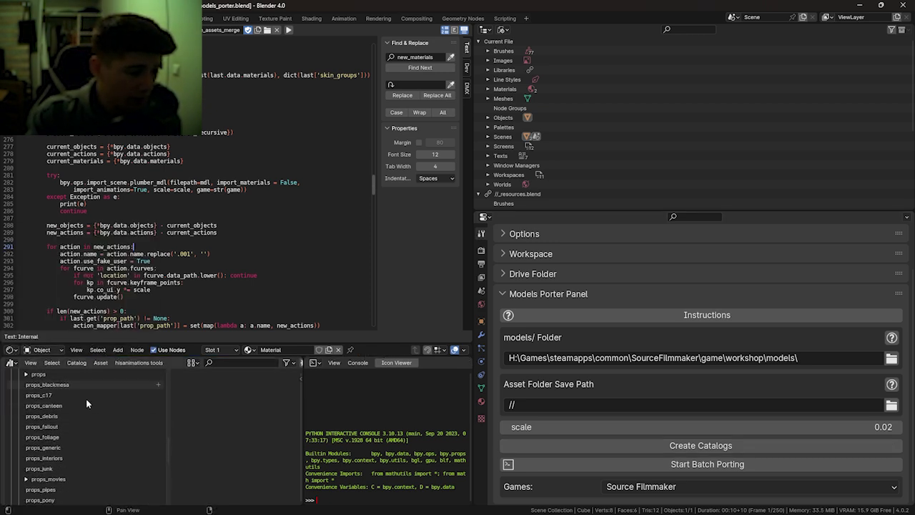
scroll(54, 450, up, 8)
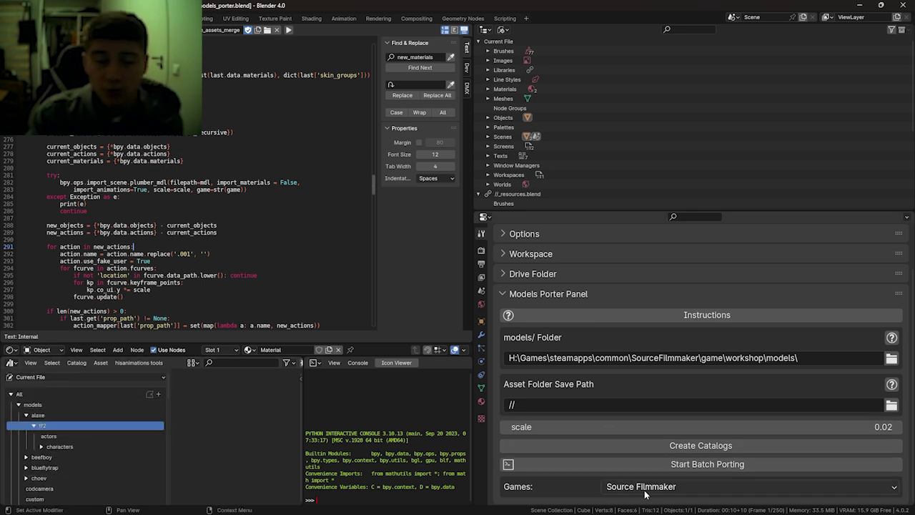
Step: Start batch porting the models with Source Filmmaker as the game, keeping the system console open to monitor progress
click(643, 488)
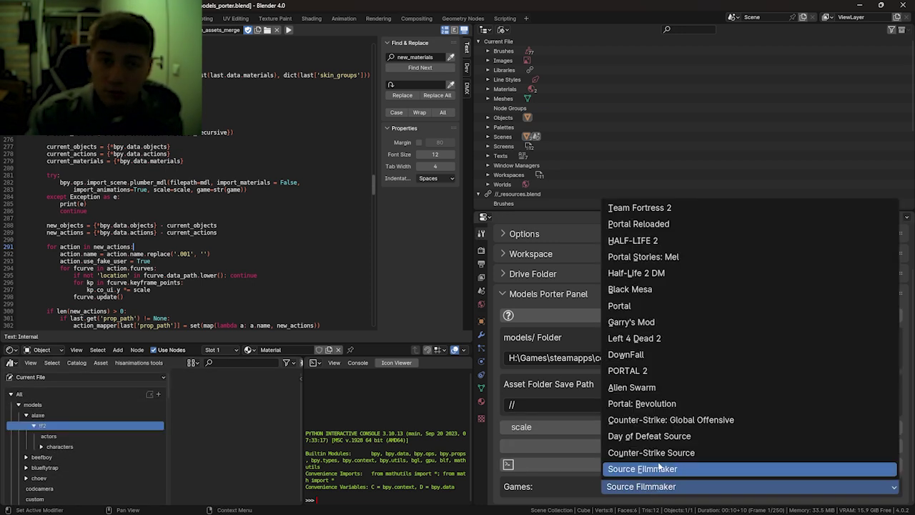
click(681, 470)
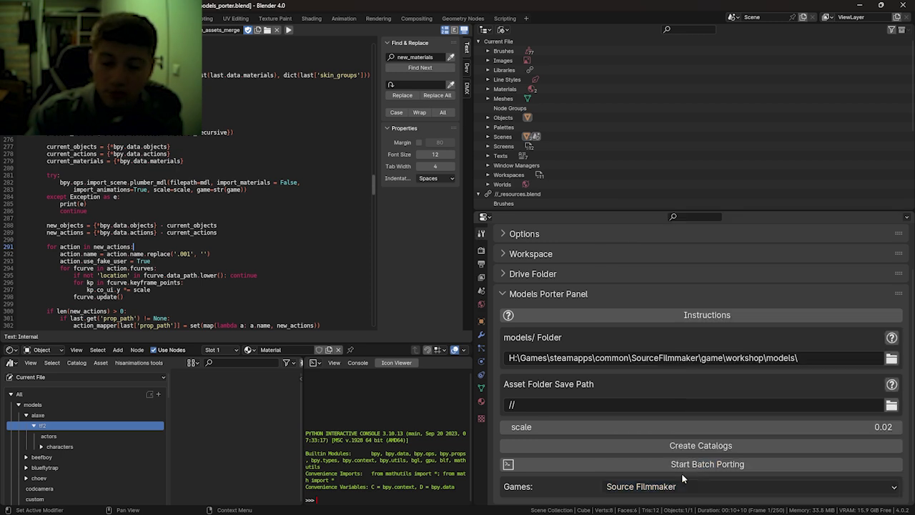
click(722, 465)
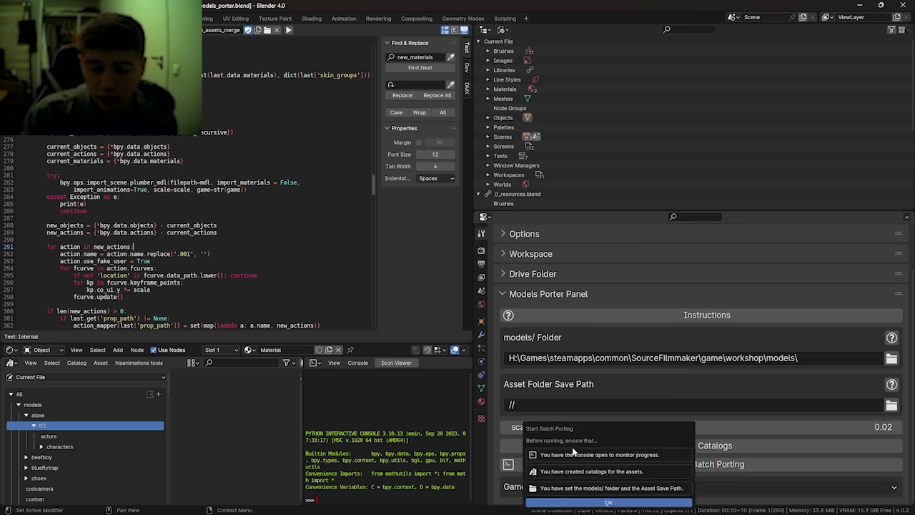
click(415, 504)
click(353, 461)
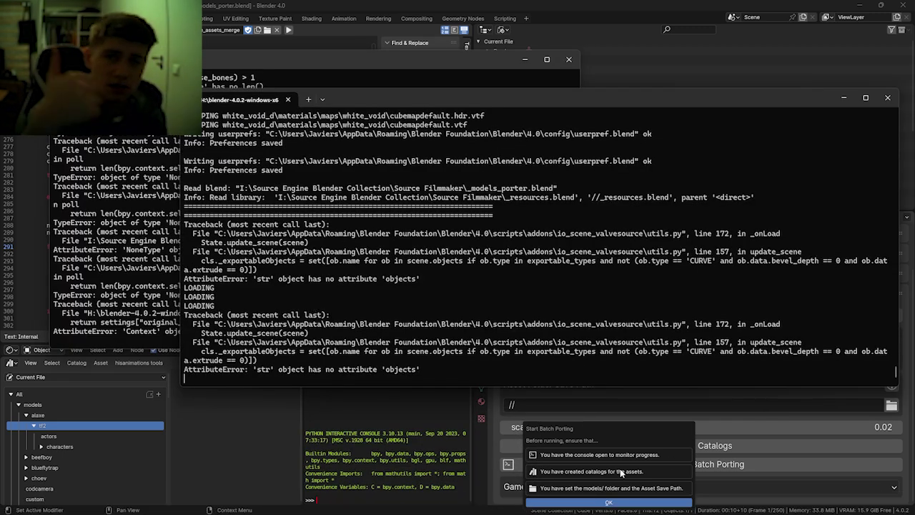
click(586, 500)
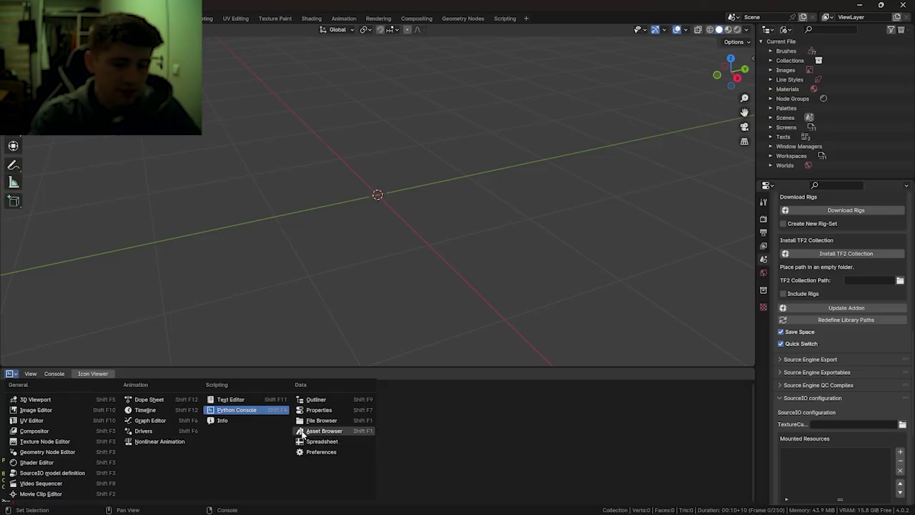
Step: Turn the Python Console area into an enlarged Asset Browser showing the Source Filmmaker library
click(318, 432)
drag(247, 368, 243, 186)
click(47, 206)
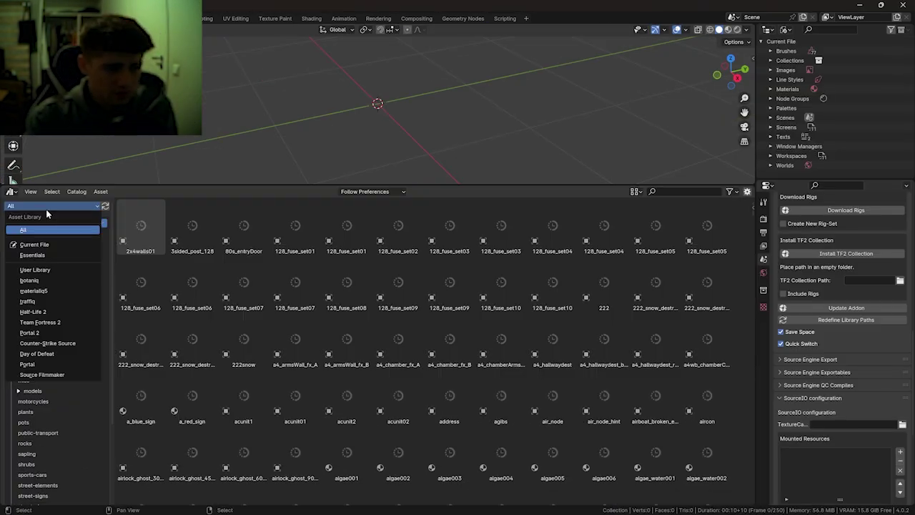
click(47, 375)
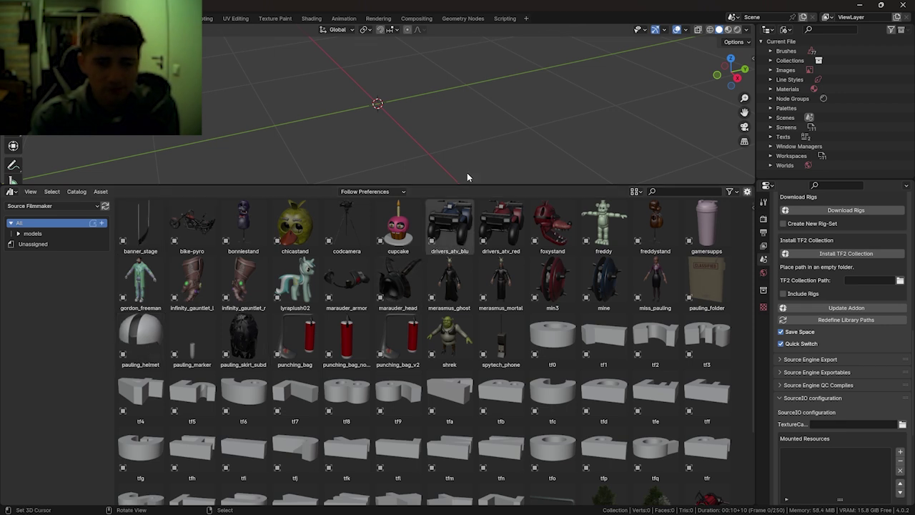
drag(463, 178, 457, 71)
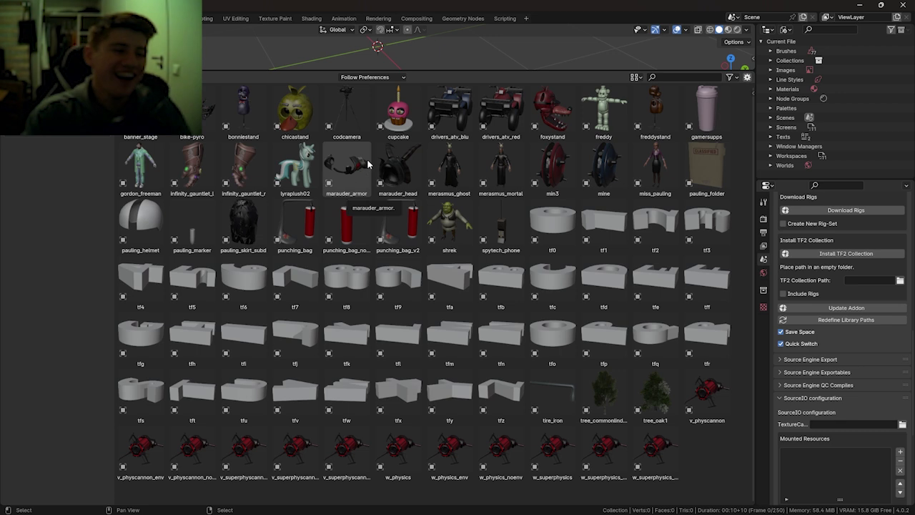
drag(326, 70, 315, 194)
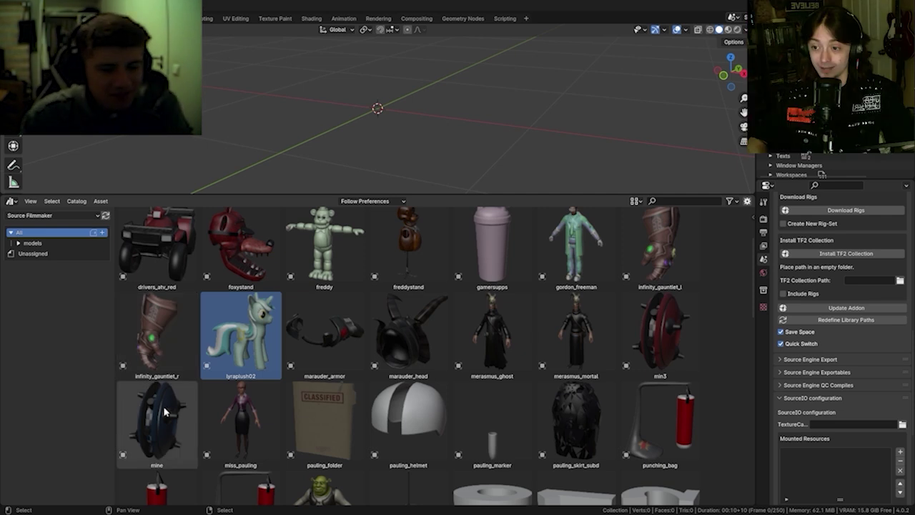
Step: Place the lyraplush02 asset from the Source Filmmaker library in the 3D scene and inspect it up close
scroll(332, 290, up, 2)
drag(243, 386, 393, 142)
scroll(392, 143, up, 5)
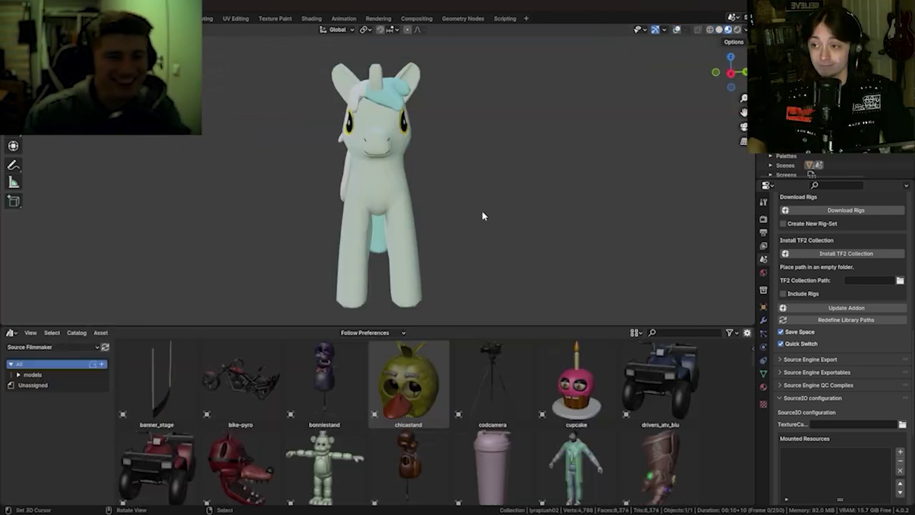
middle_drag(336, 196, 368, 193)
middle_drag(368, 193, 363, 204)
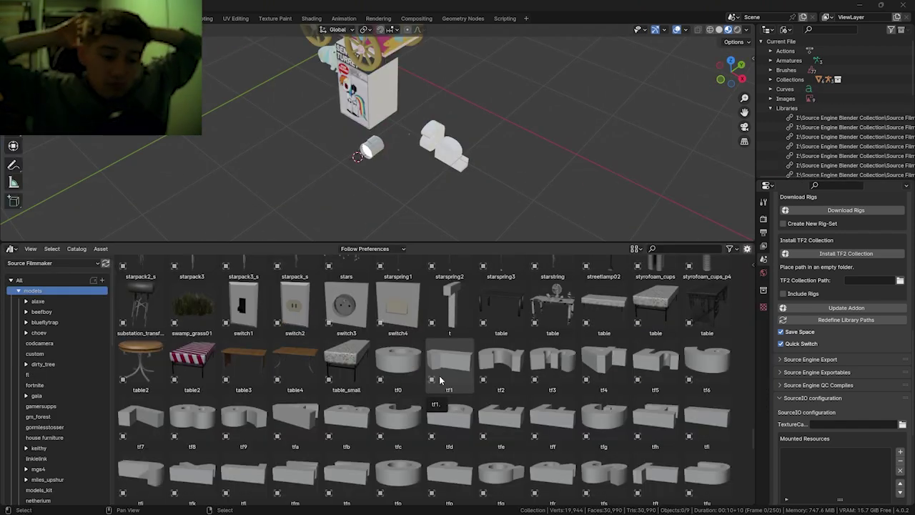
scroll(432, 366, down, 1)
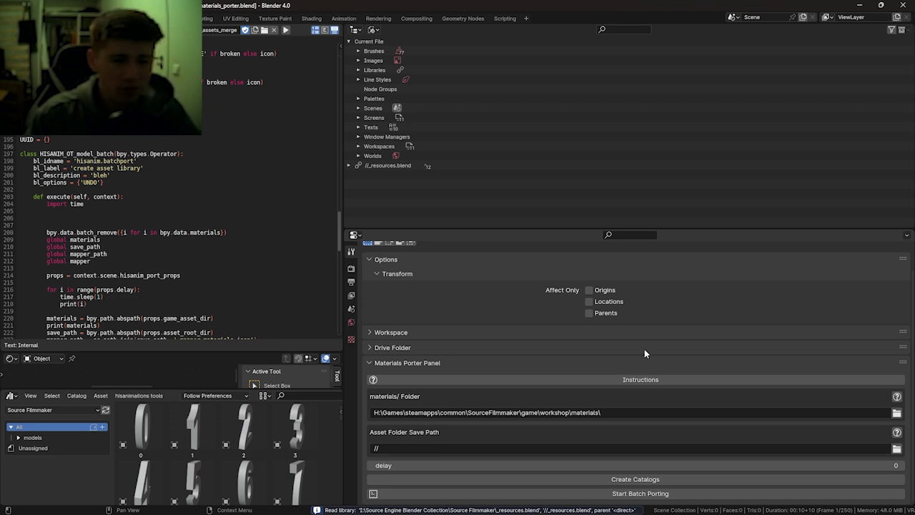
Step: Choose H:\Games\steamapps\common\SourceFilmmaker\game\workshop\materials\ as the materials folder in the Materials Porter settings
ctrl+middle_drag(654, 348, 654, 269)
scroll(737, 343, down, 3)
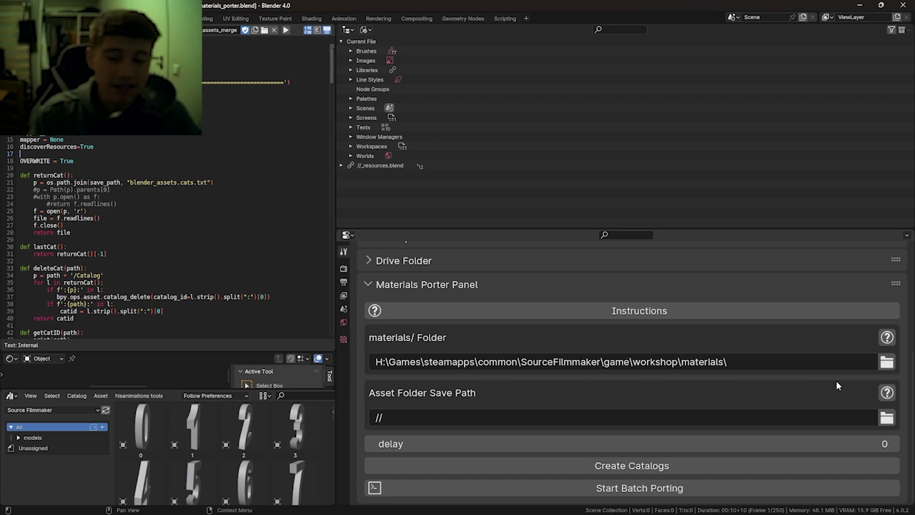
click(886, 361)
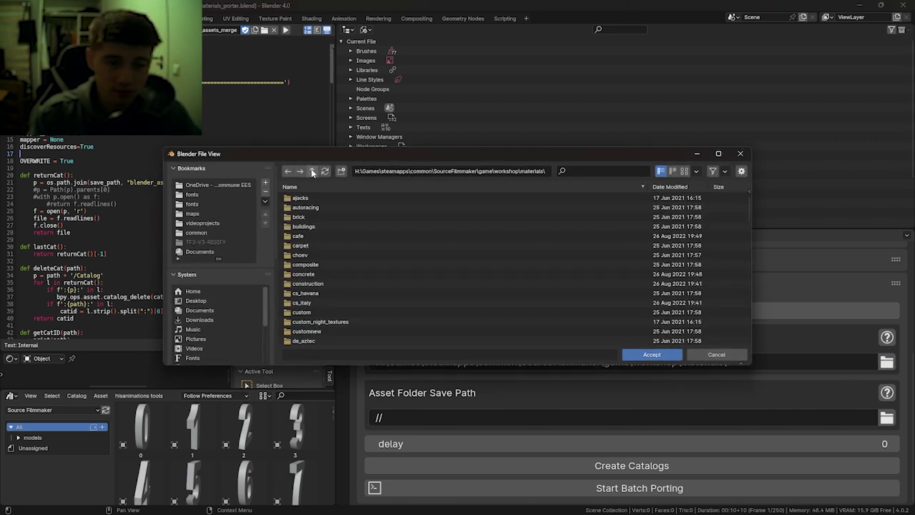
click(311, 173)
double_click(315, 213)
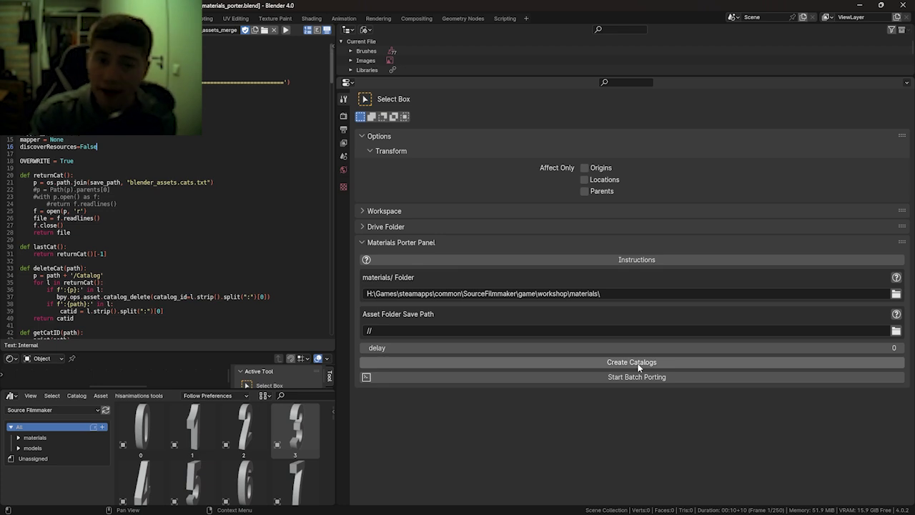
Step: Add H:\Games\steamapps\common\SourceFilmmaker\game\workshop\ as a new mounted resource in the scene's SourceIO configuration
click(343, 156)
scroll(753, 277, down, 2)
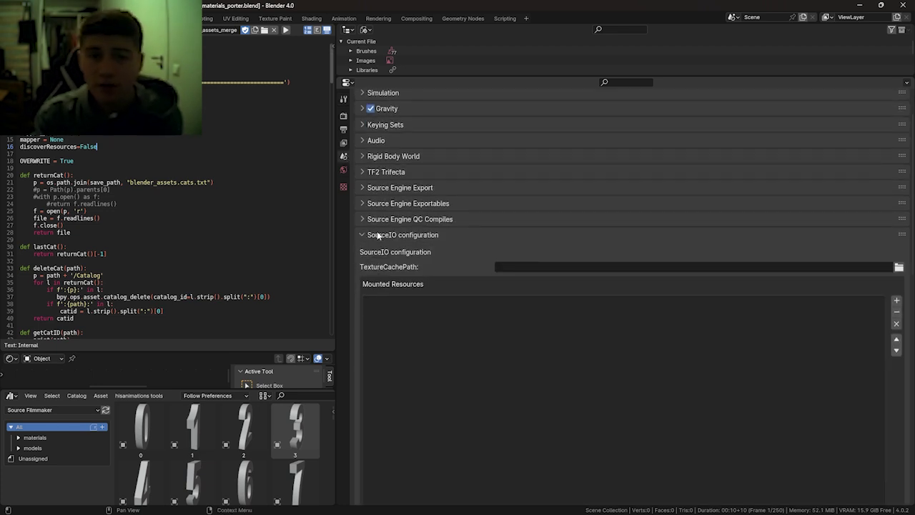
click(896, 301)
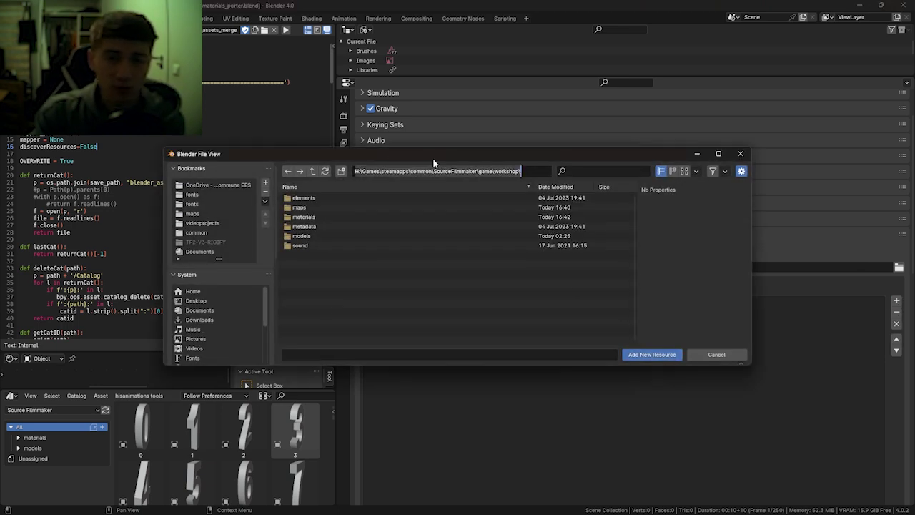
drag(433, 156, 450, 150)
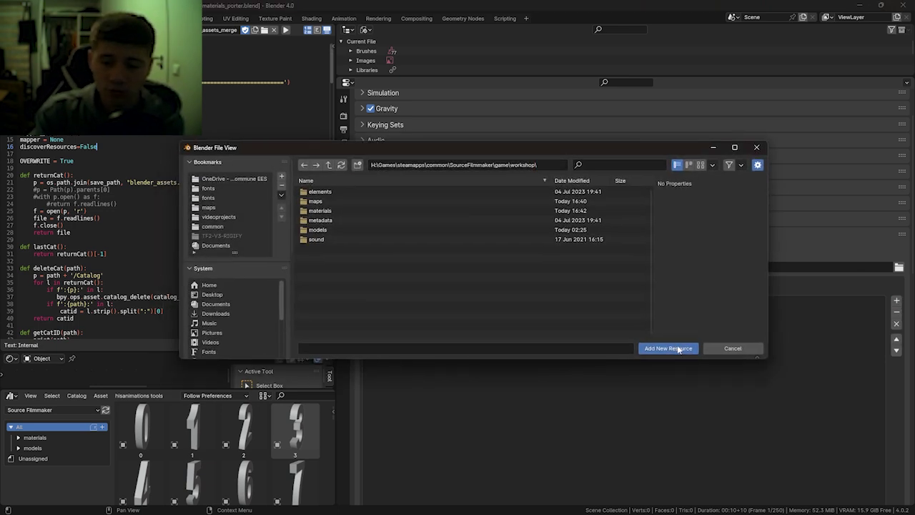
click(682, 347)
scroll(827, 335, down, 2)
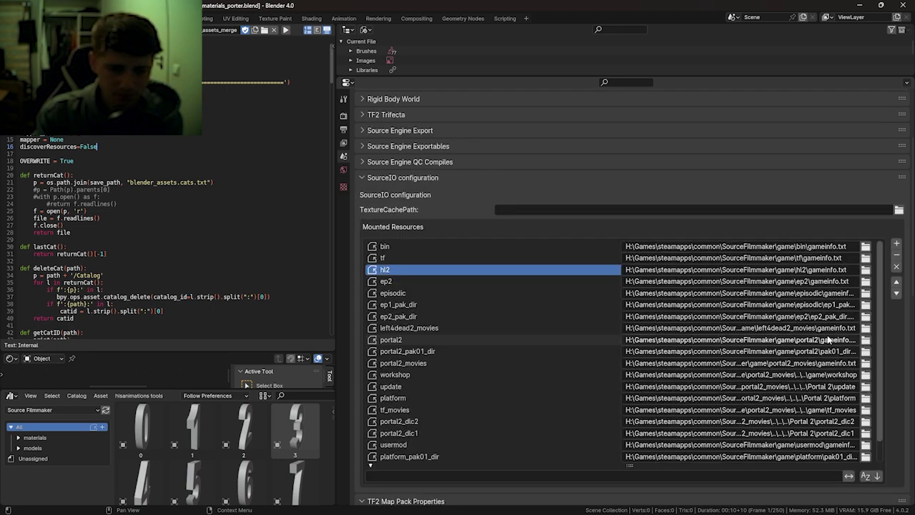
scroll(461, 274, down, 2)
scroll(527, 344, up, 1)
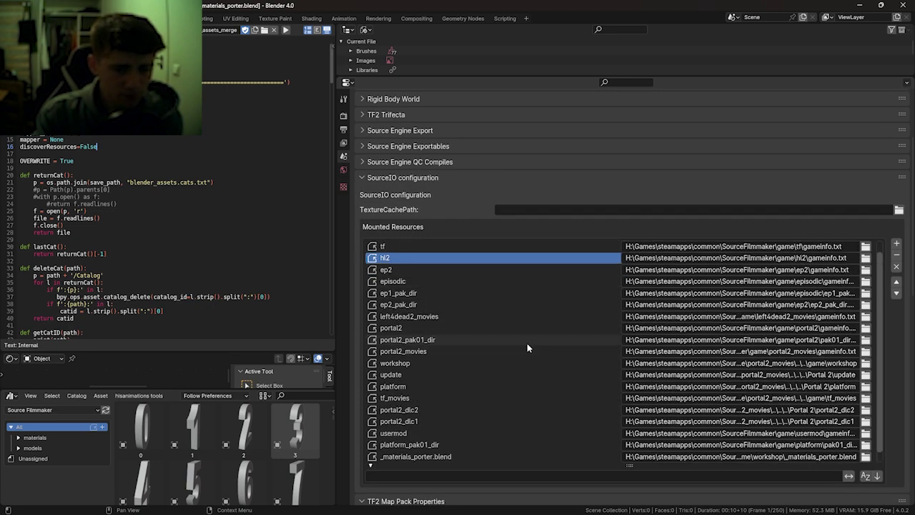
Step: Remove the ep1_pak_dir, ep2_pak_dir, portal2_pak01_dir and platform_pak01_dir entries from the mounted resources
click(461, 293)
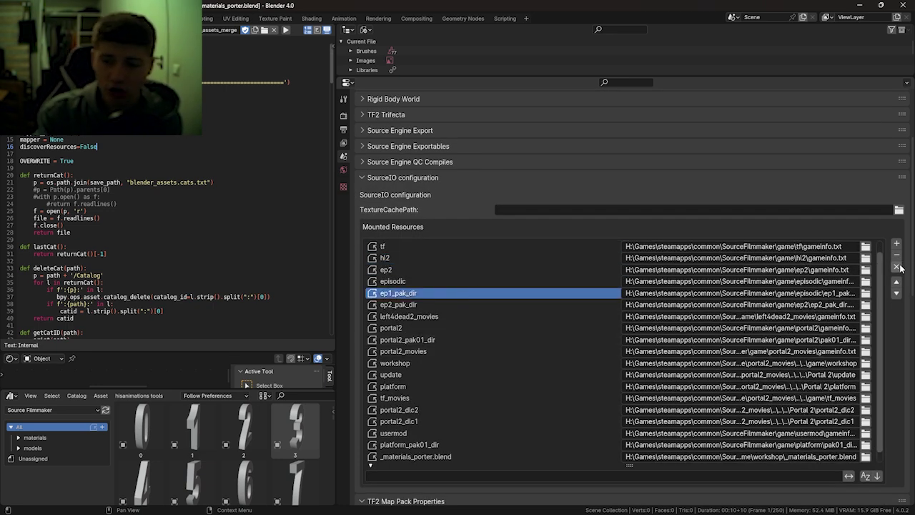
click(896, 255)
click(458, 295)
click(895, 256)
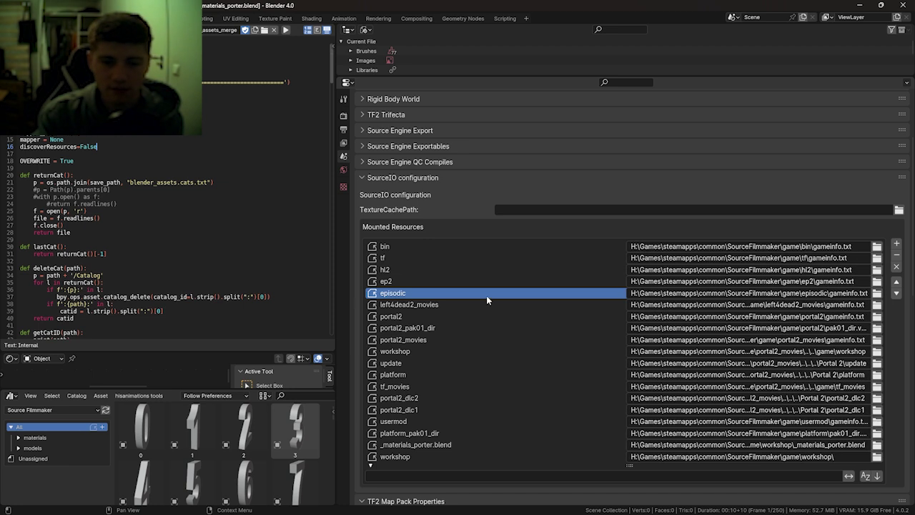
click(457, 328)
click(896, 266)
click(419, 422)
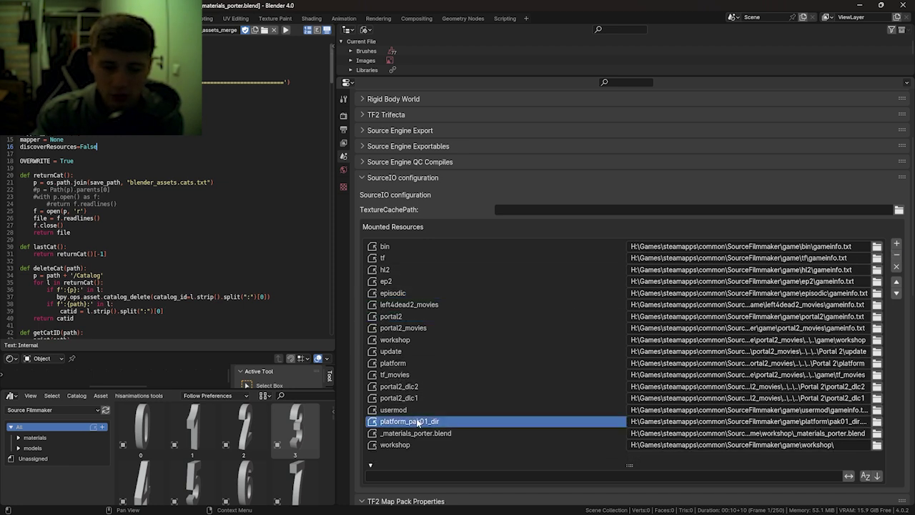
click(897, 266)
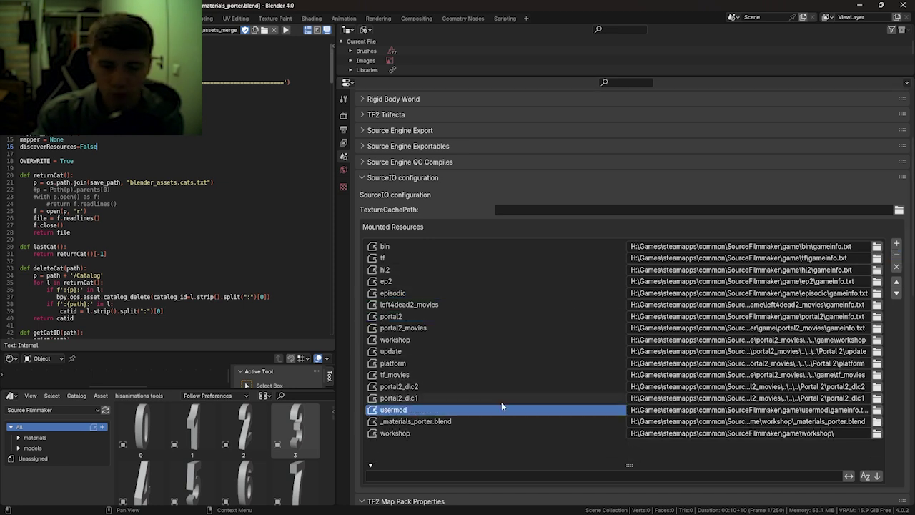
Step: Save the materials porter file and start batch porting the materials, monitoring progress in the console
click(897, 267)
click(343, 98)
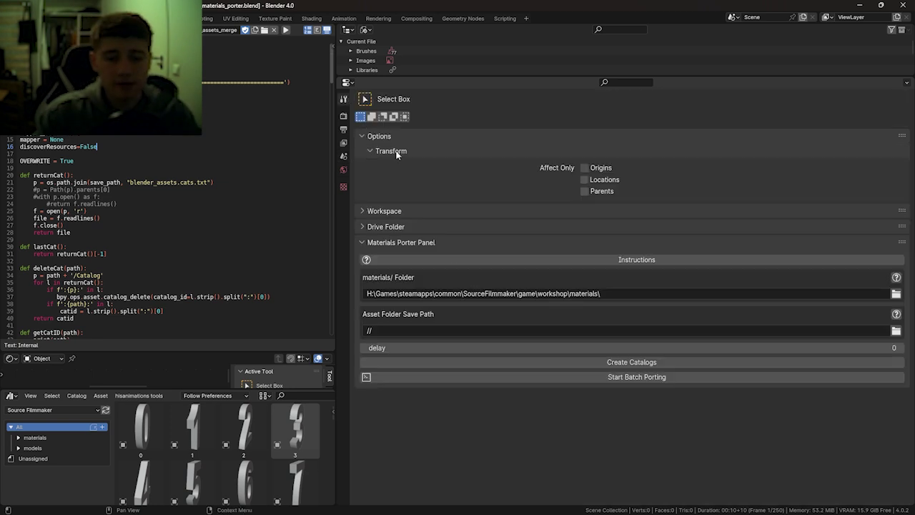
key(ctrl+s)
click(546, 373)
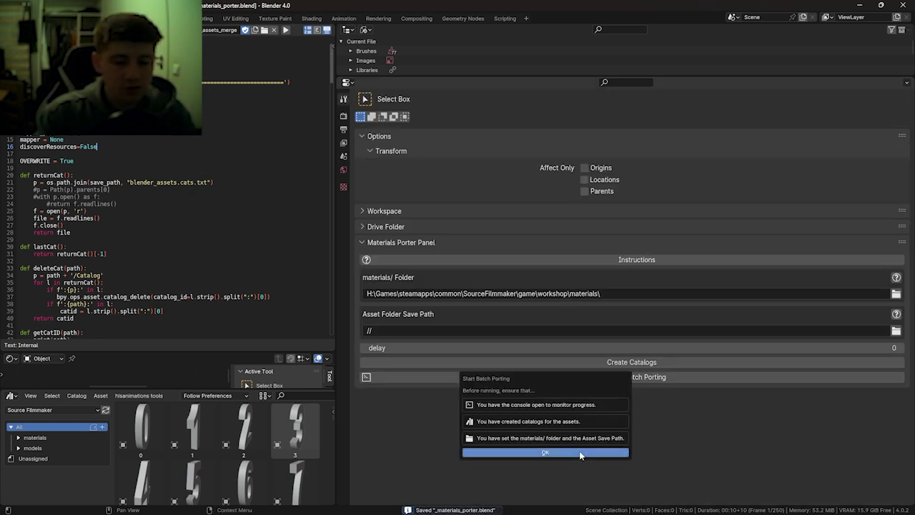
key(alt+Tab)
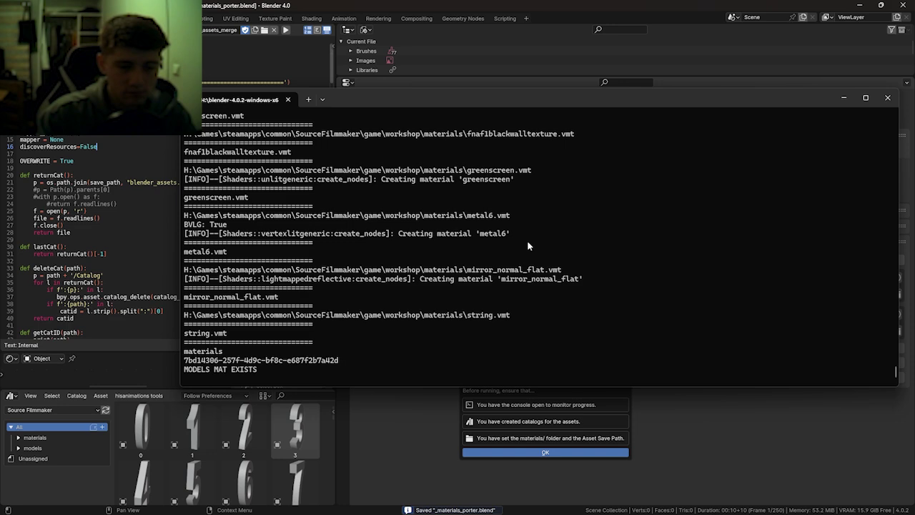
Step: Switch to the other Blender window and browse the first Source Filmmaker material catalogs, such as autoracing
mouse_move(502, 504)
mouse_move(436, 504)
click(484, 450)
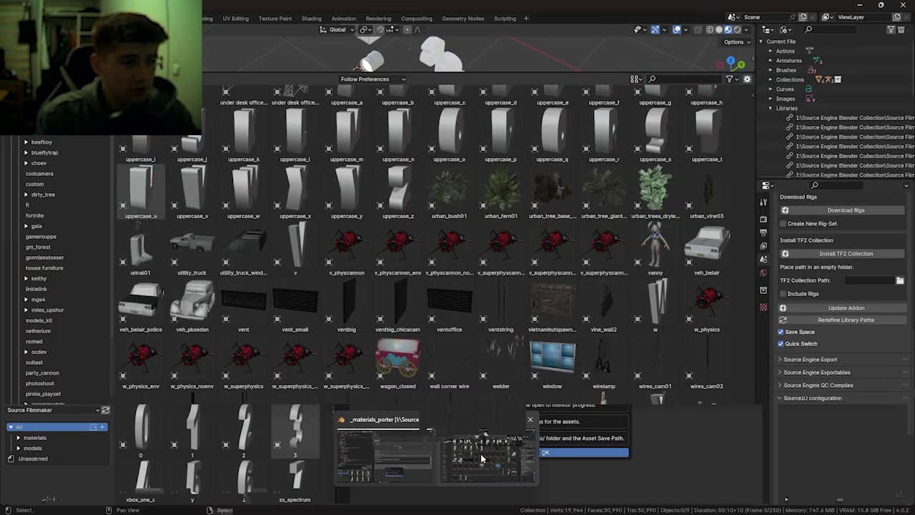
click(481, 458)
click(35, 122)
click(37, 133)
click(39, 142)
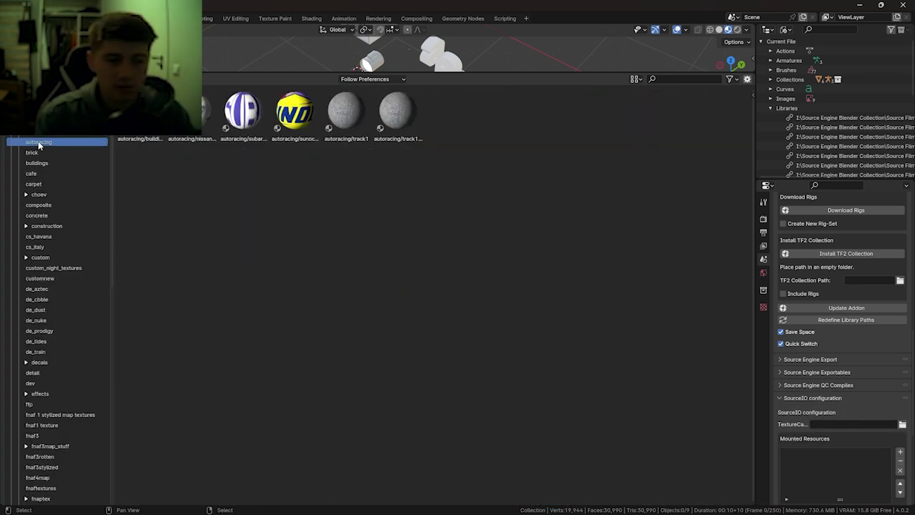
click(25, 194)
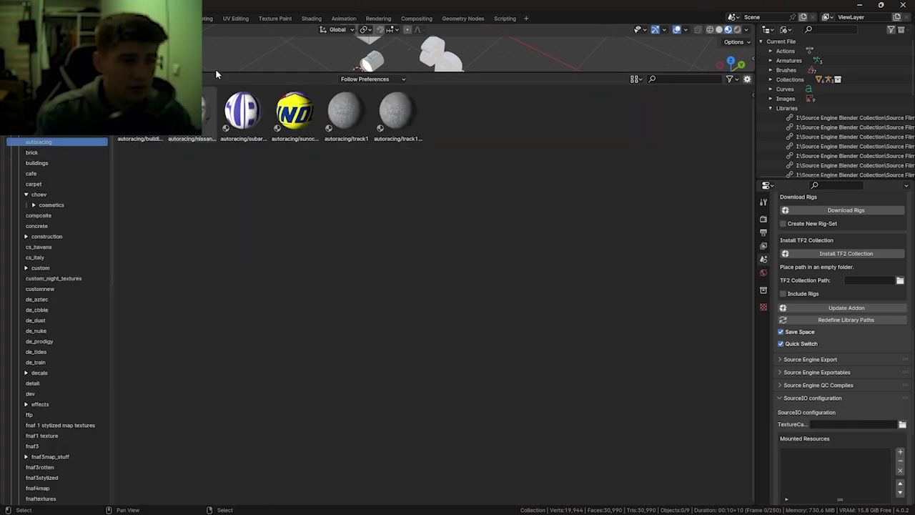
Step: Enlarge the 3D viewport above the asset browser and look through the carpet, choev, concrete, construction and custom material catalogs
drag(215, 71, 215, 145)
click(61, 259)
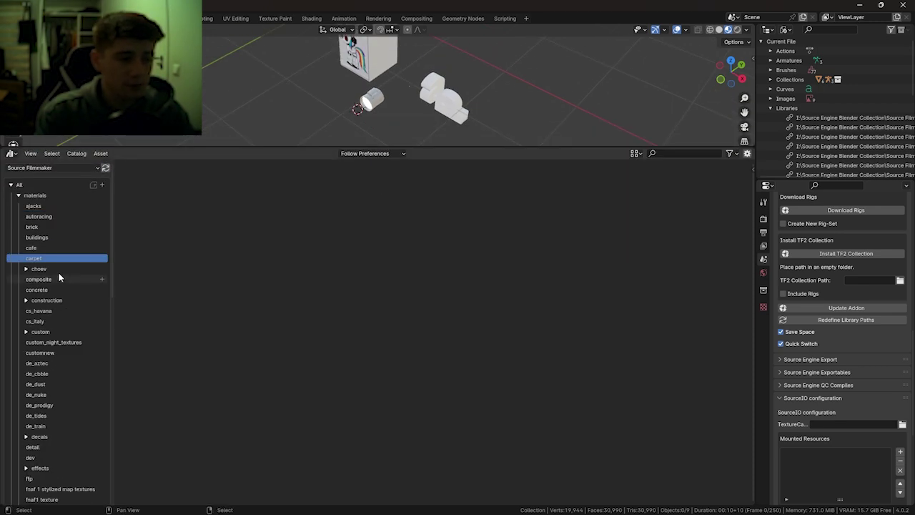
click(55, 268)
click(57, 300)
click(59, 309)
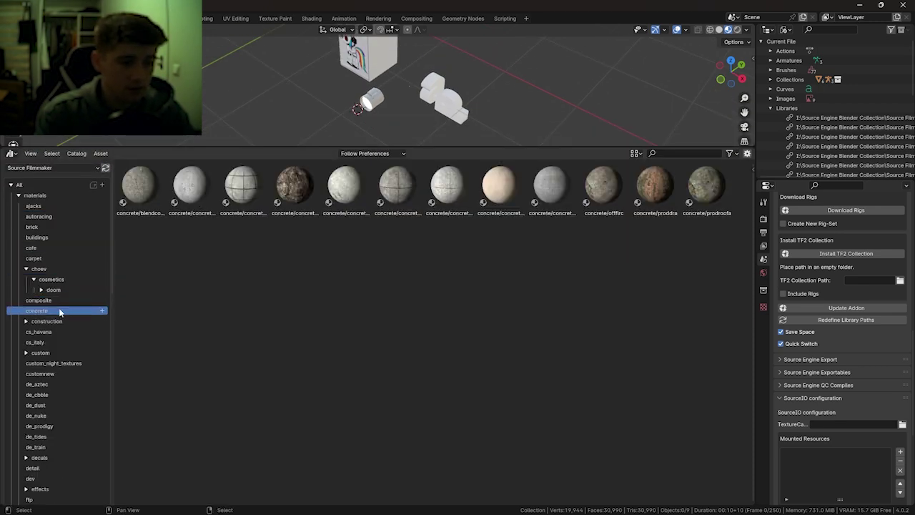
click(55, 322)
click(56, 363)
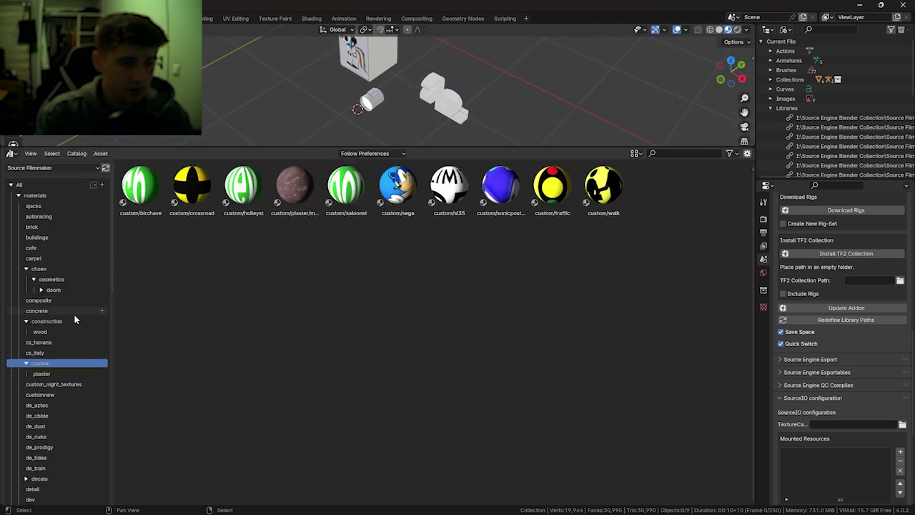
scroll(84, 312, down, 1)
click(65, 354)
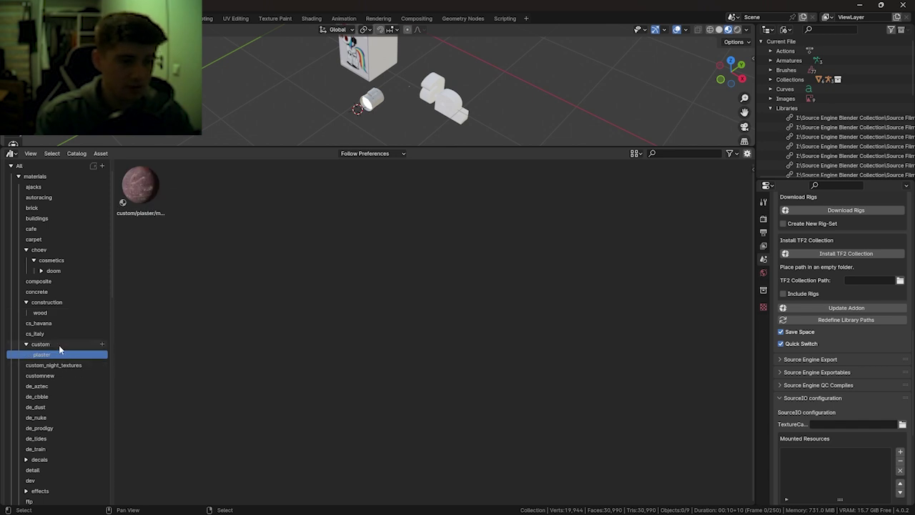
click(58, 345)
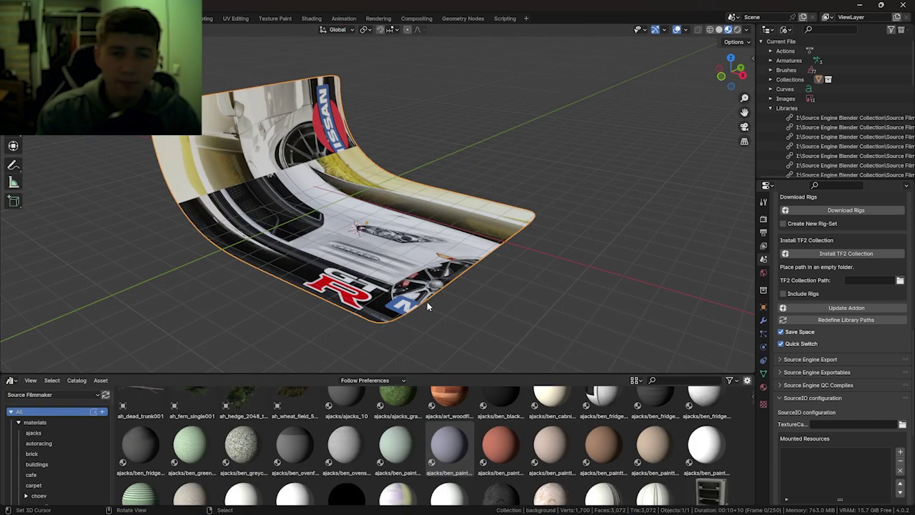
Step: Open _maps_porter.blend from the Source Filmmaker folder of the Source Engine Blender Collection
click(33, 8)
click(32, 44)
click(474, 281)
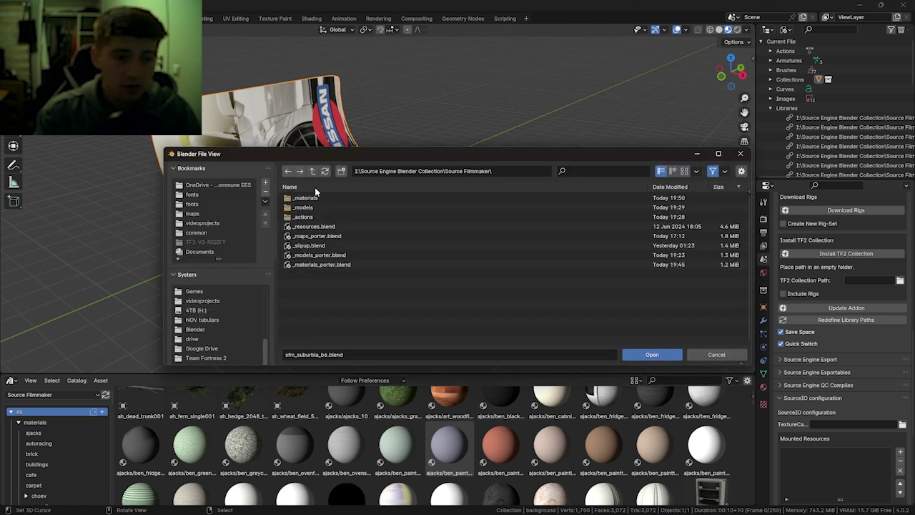
double_click(335, 236)
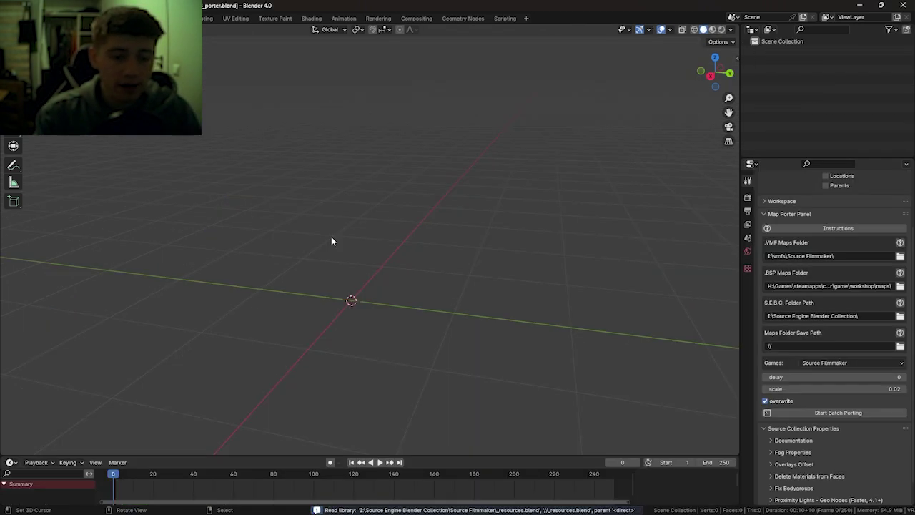
Step: Choose I:\vmfs\Source Filmmaker\ as the .VMF maps folder in the Map Porter settings
click(900, 248)
scroll(270, 248, down, 5)
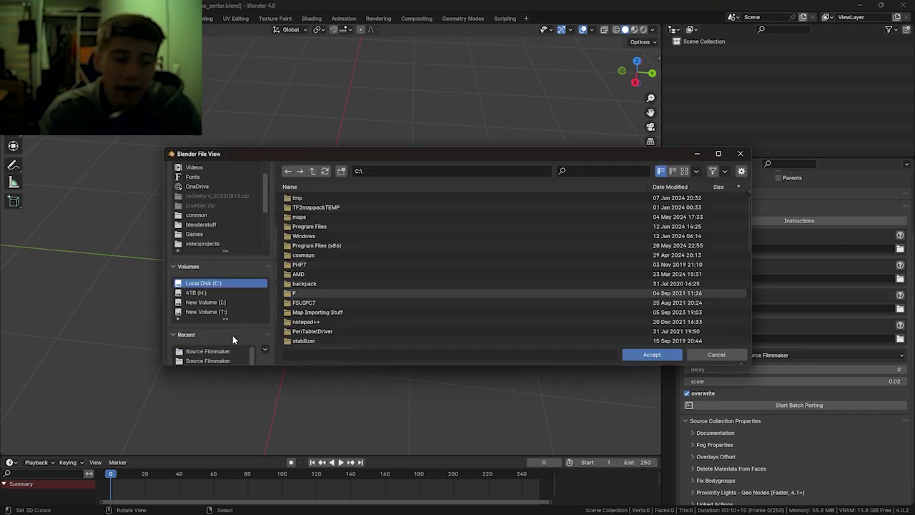
scroll(236, 341, down, 1)
scroll(247, 329, down, 1)
click(211, 322)
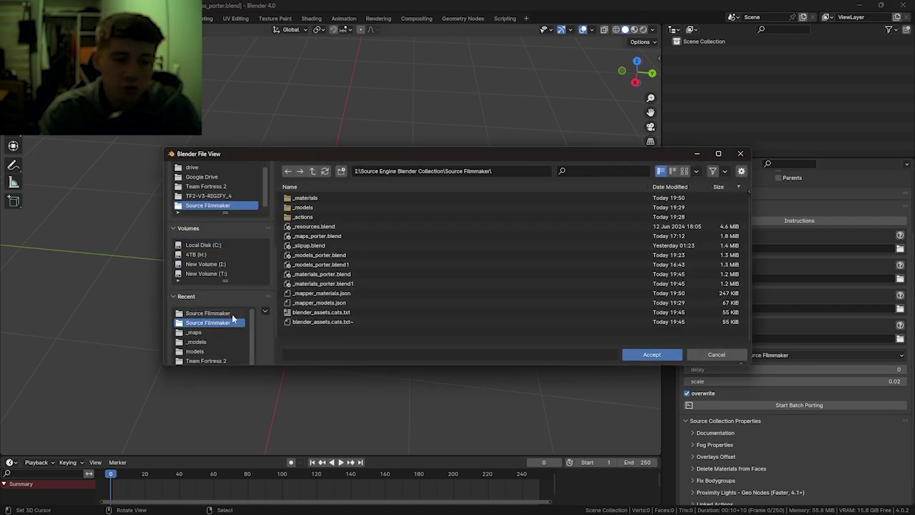
click(211, 313)
scroll(592, 247, down, 5)
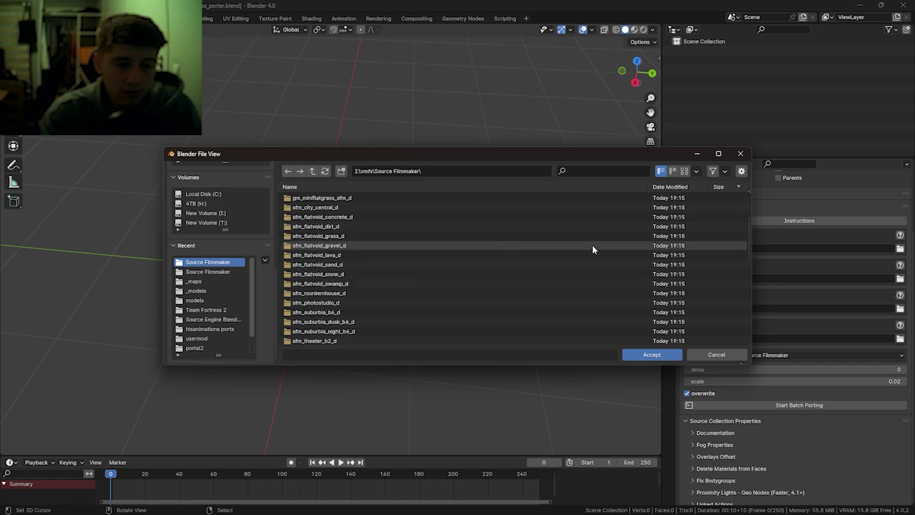
click(668, 354)
Step: Choose H:\Games\steamapps\common\SourceFilmmaker\game\workshop\maps\ as the .BSP maps folder in the Map Porter settings
click(900, 278)
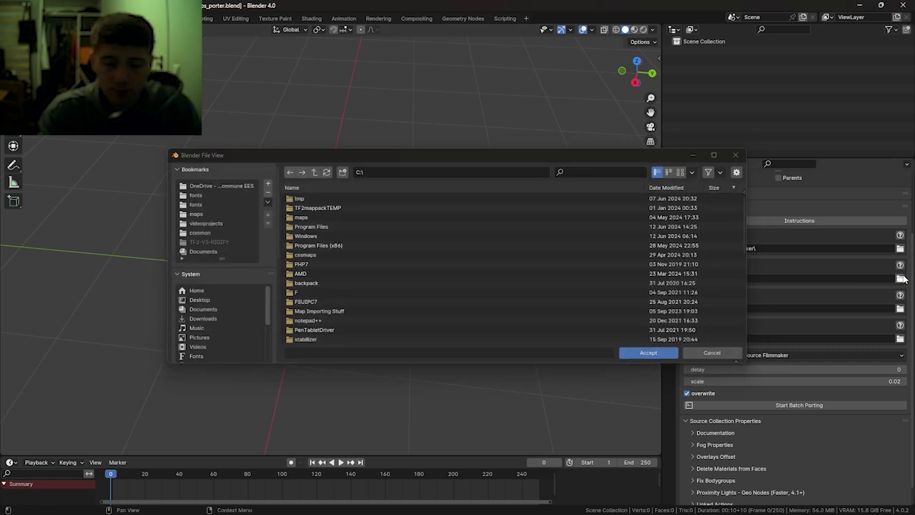
click(203, 320)
scroll(268, 244, down, 1)
scroll(243, 300, down, 3)
click(218, 319)
click(222, 329)
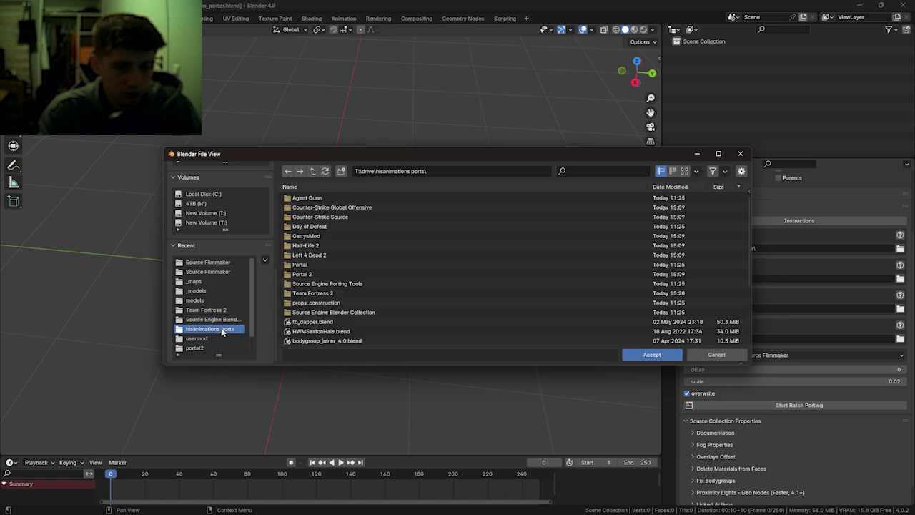
click(233, 270)
click(224, 300)
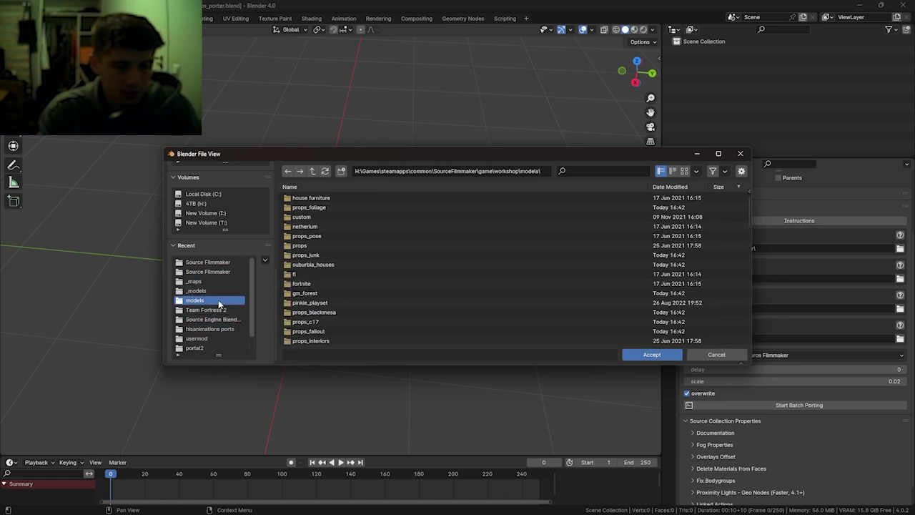
scroll(230, 341, down, 1)
click(225, 322)
click(312, 171)
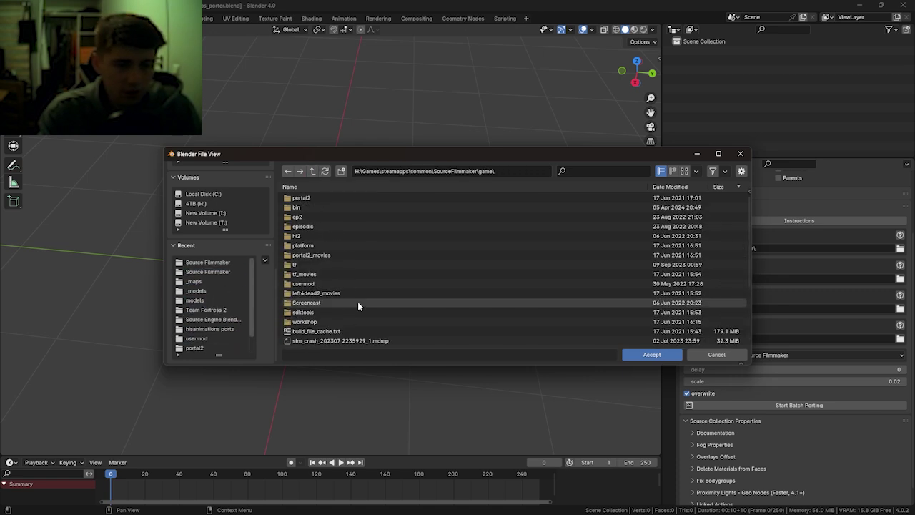
click(322, 322)
click(323, 217)
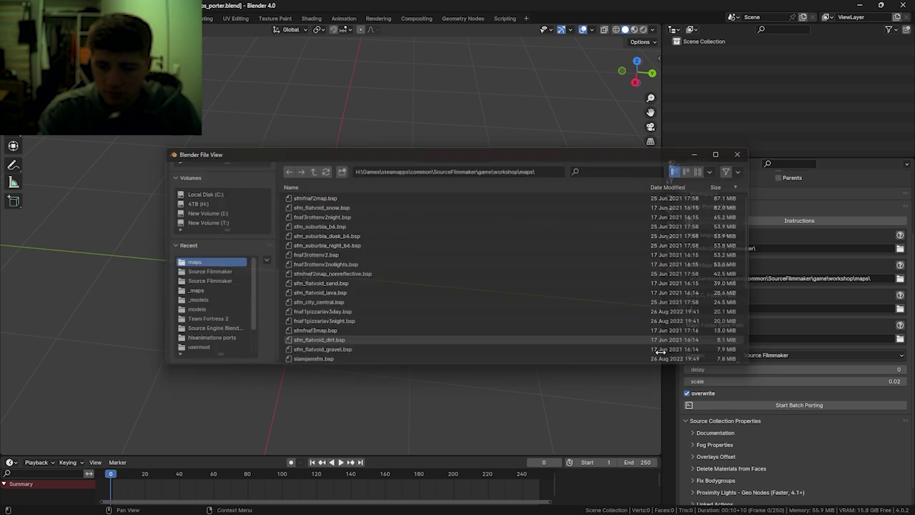
click(667, 353)
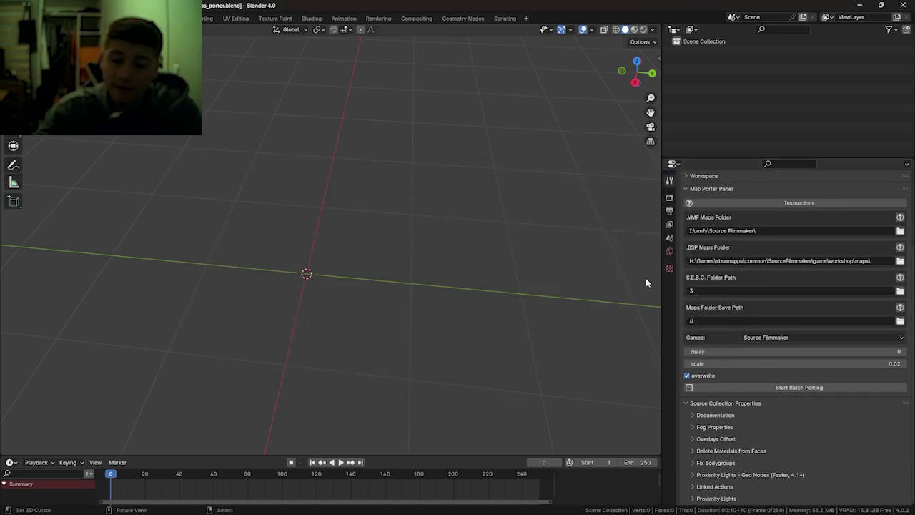
Step: Set the S.E.B.C. folder path to I:\Source Engine Blender Collection\ and select Source Filmmaker as the game
text(I:\Source Engine Blender Collection\)
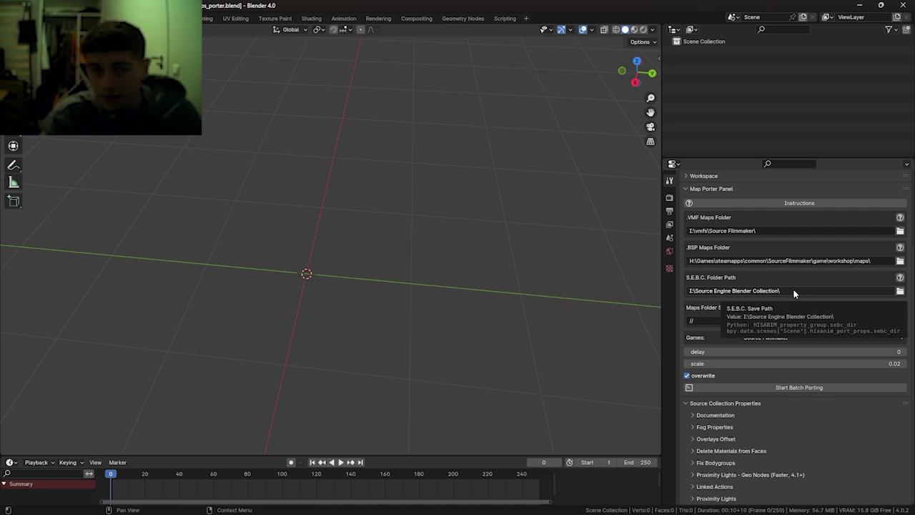
click(801, 337)
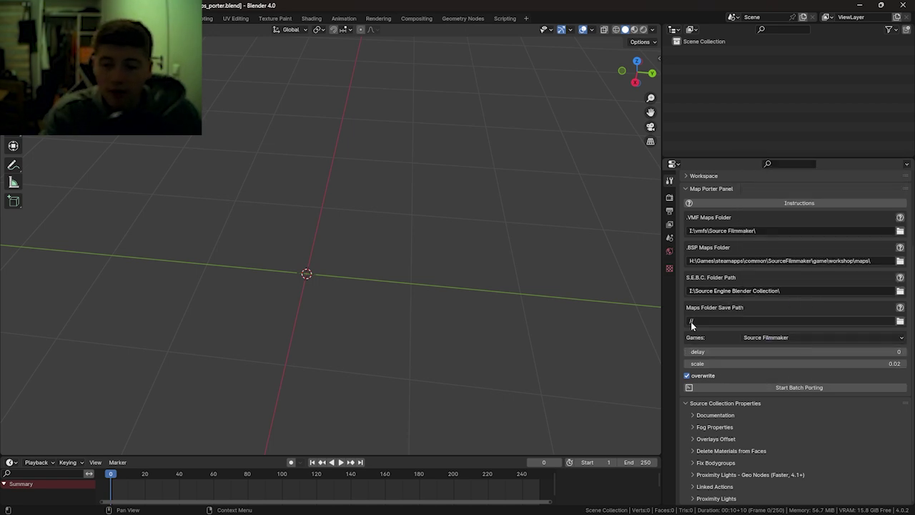
click(771, 336)
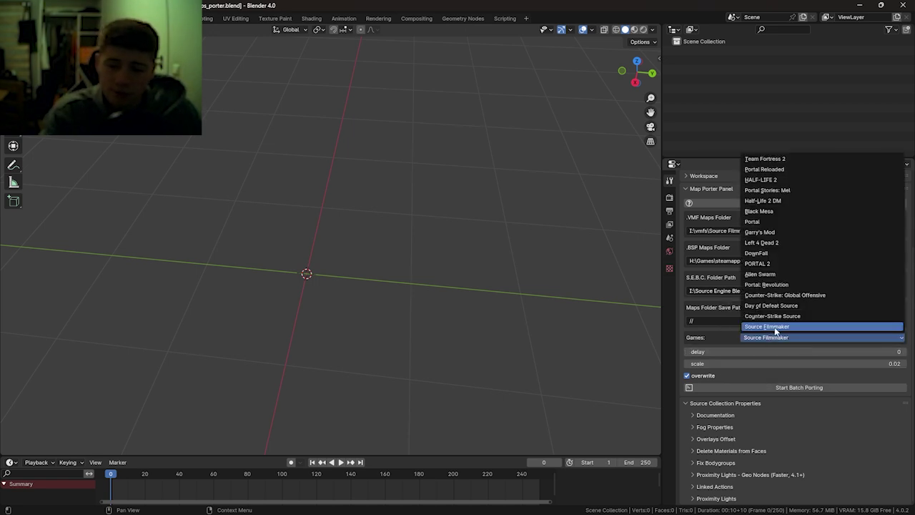
click(774, 327)
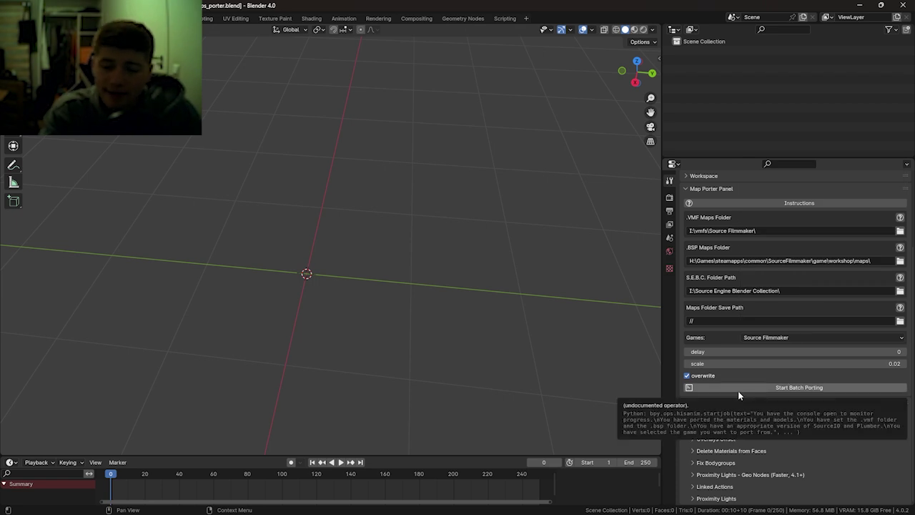
Step: Save the maps porter file and start batch porting the maps, reviewing the Plumber messages in the console log
drag(662, 312, 740, 315)
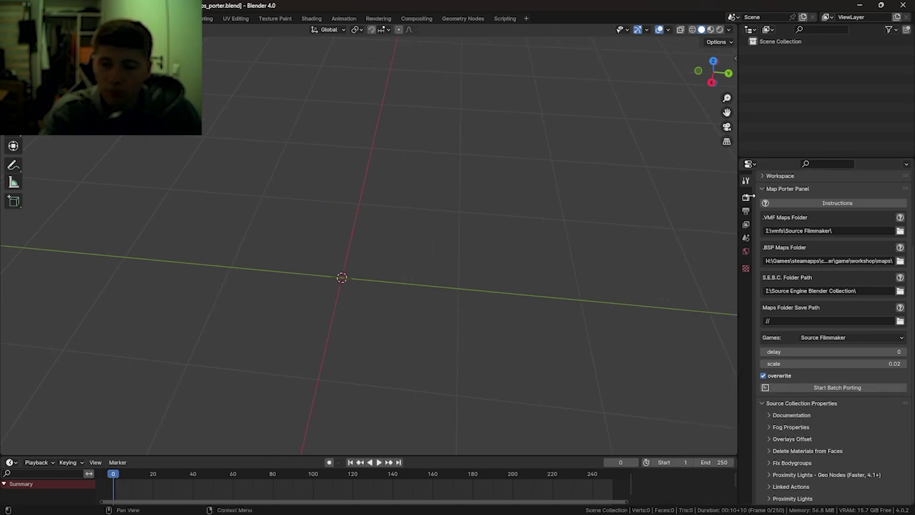
click(745, 197)
key(ctrl+s)
click(511, 205)
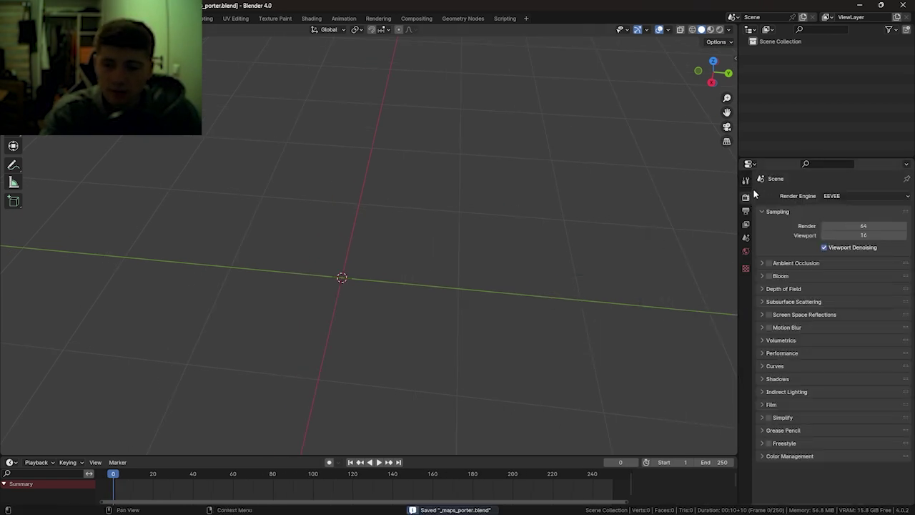
click(746, 181)
click(836, 482)
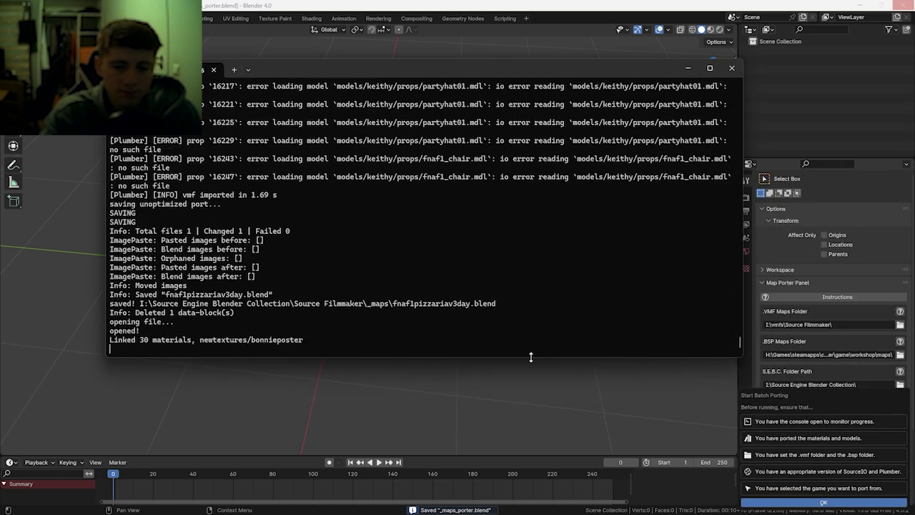
scroll(532, 331, up, 2)
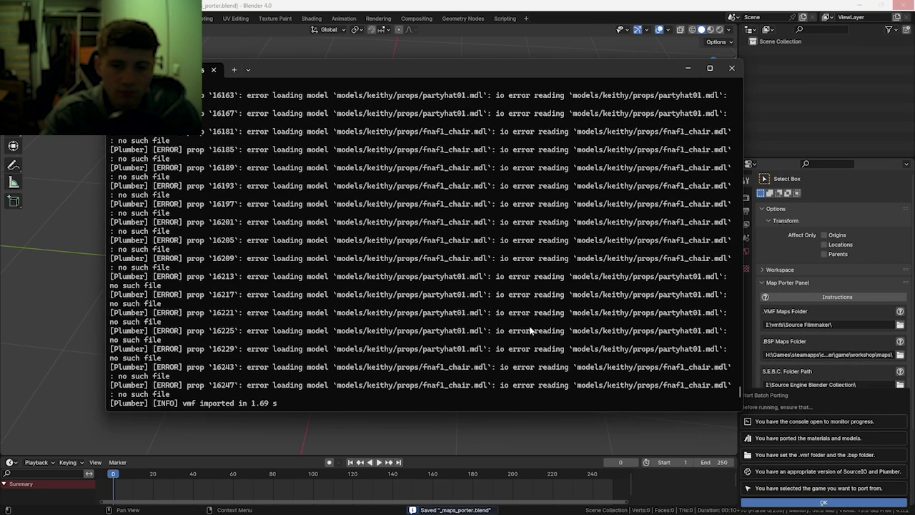
scroll(532, 330, up, 15)
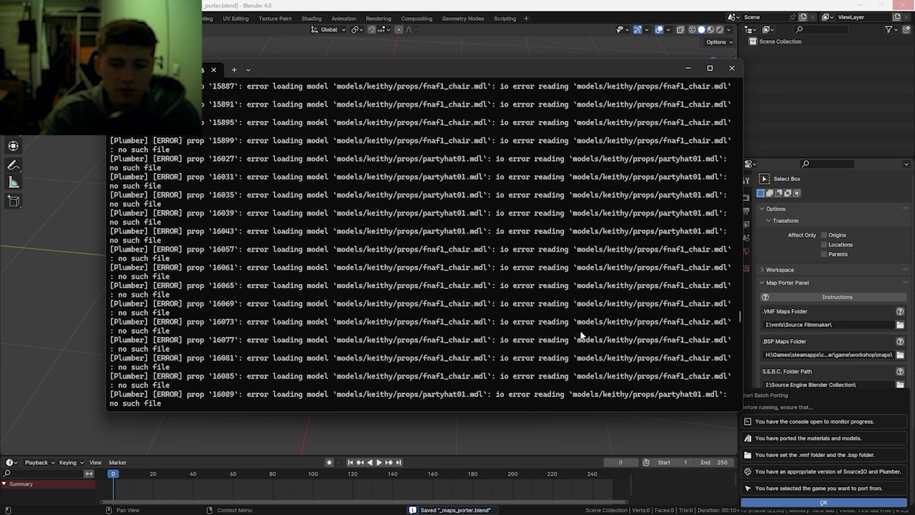
drag(741, 314, 741, 401)
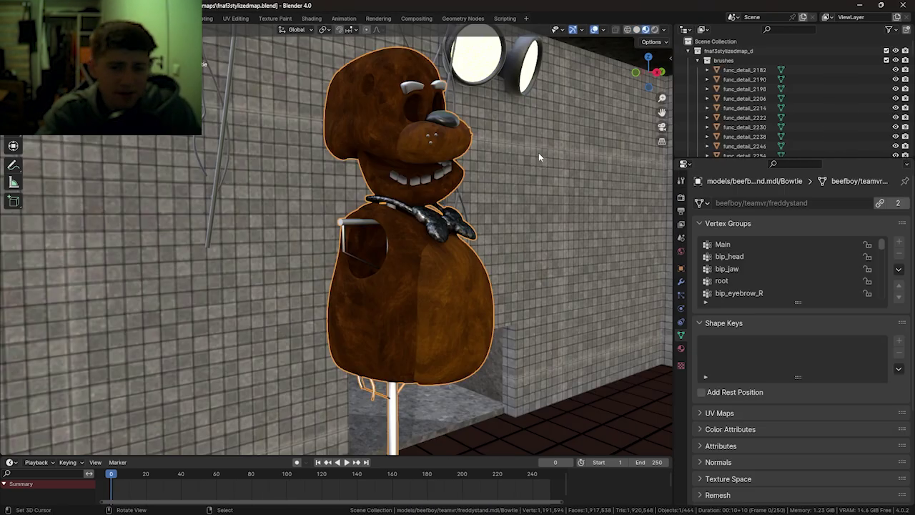
Step: Fly through the ported fnaf3stylizedmap scene to inspect its props, walls and corridors
key(shift+grave)
click(539, 156)
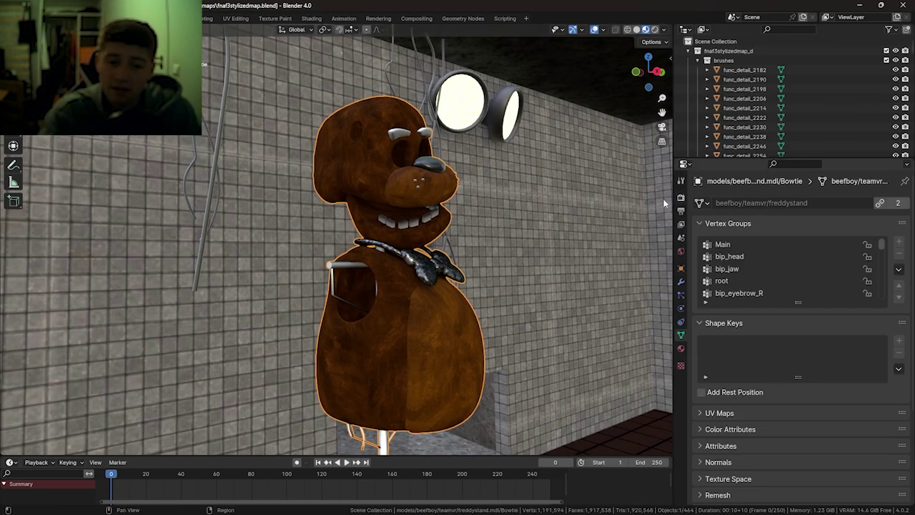
middle_drag(564, 204, 499, 209)
key(shift+grave)
key(w)
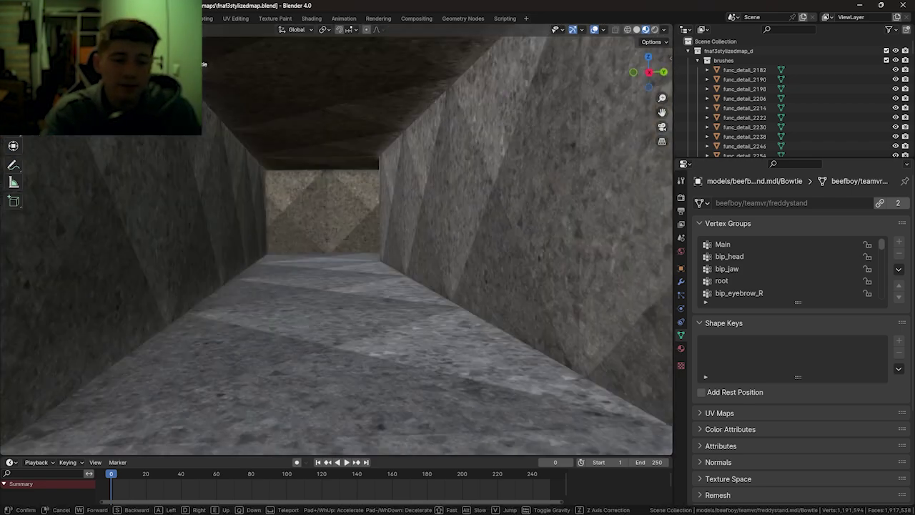
key(w)
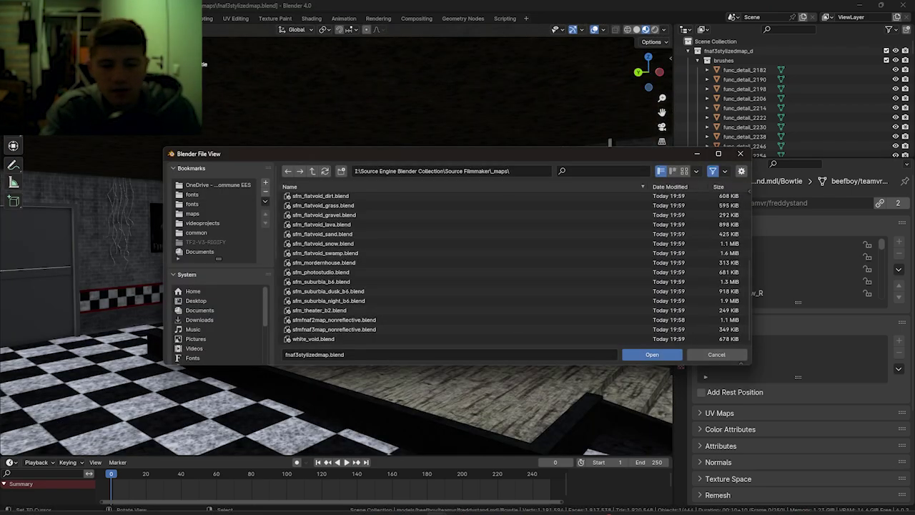
Step: Bring up the Blender console windows and review the latest traceback messages in both logs
mouse_move(423, 509)
click(407, 457)
scroll(548, 328, down, 10)
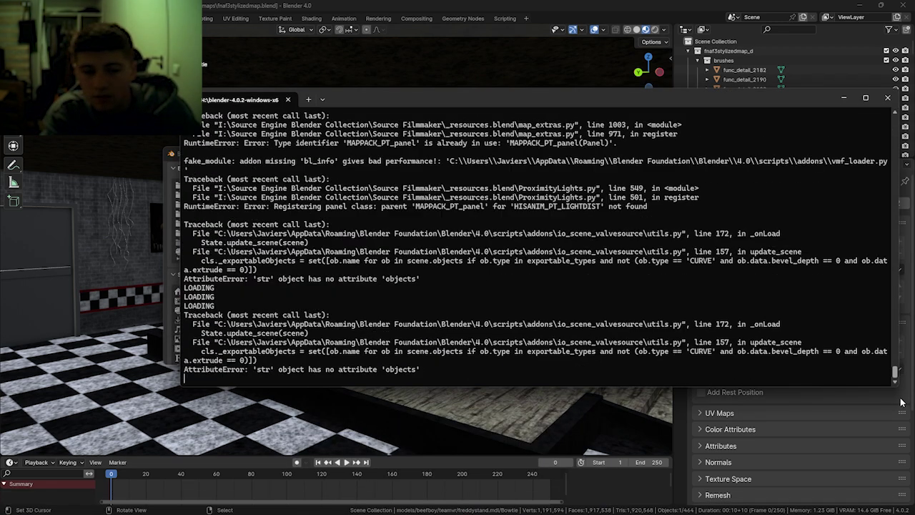
click(424, 505)
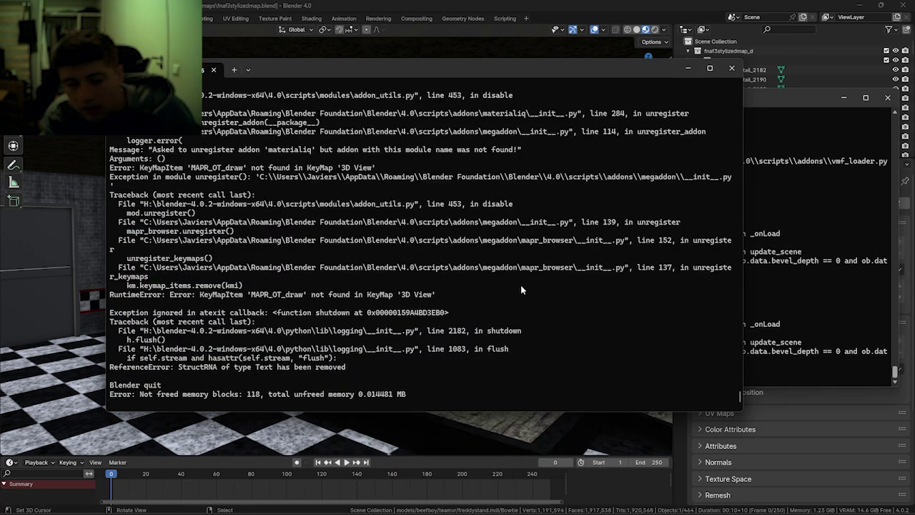
Step: Switch to the ported sfm_suburbia_b6 scene and fly through its streets, houses and trees
key(alt+Tab)
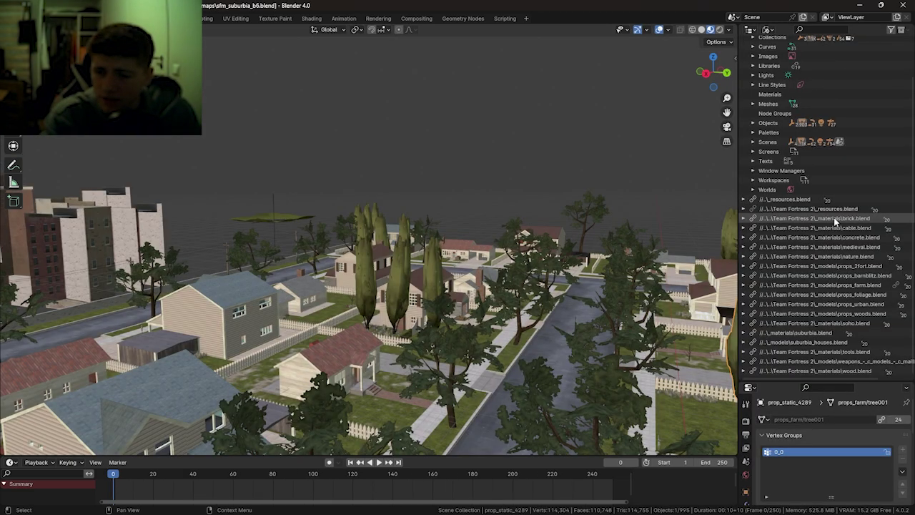
key(shift+grave)
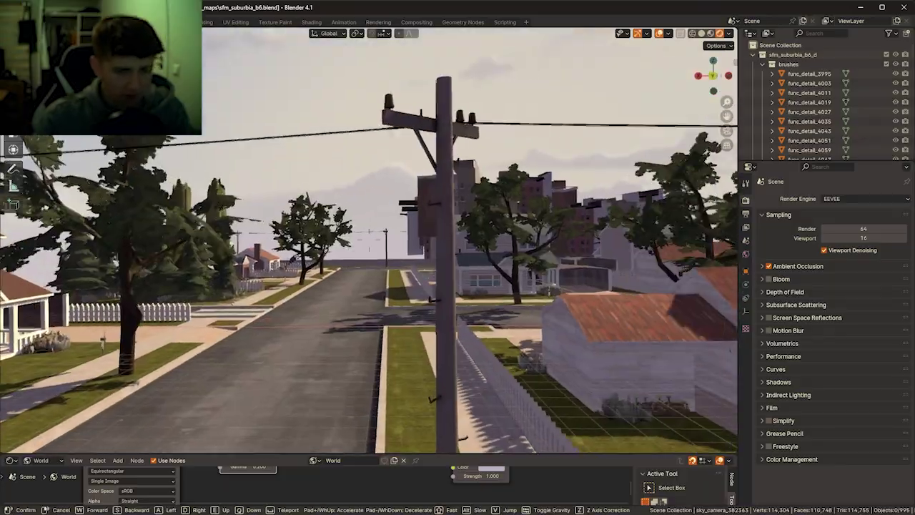
key(w)
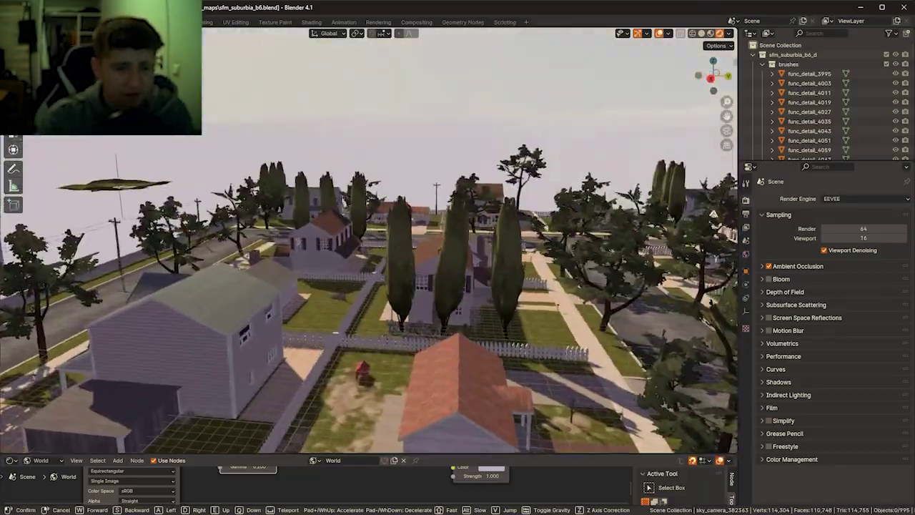
key(w)
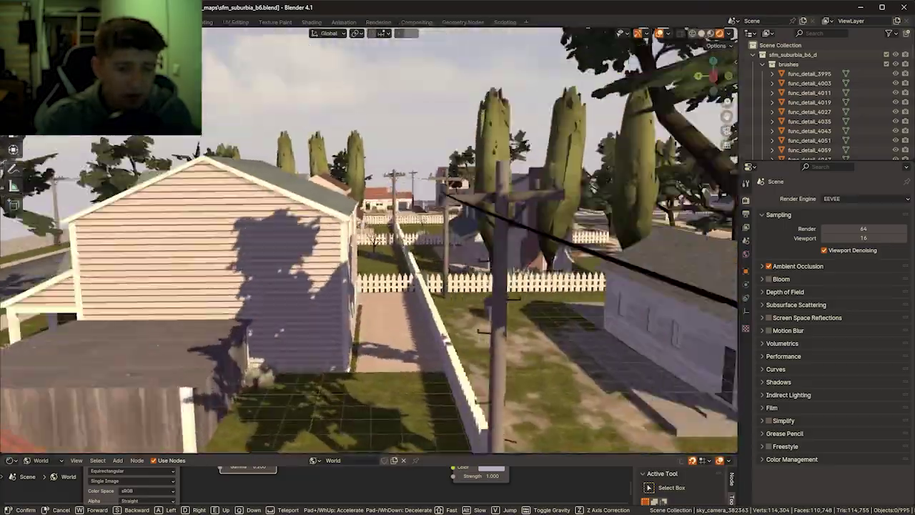
key(w)
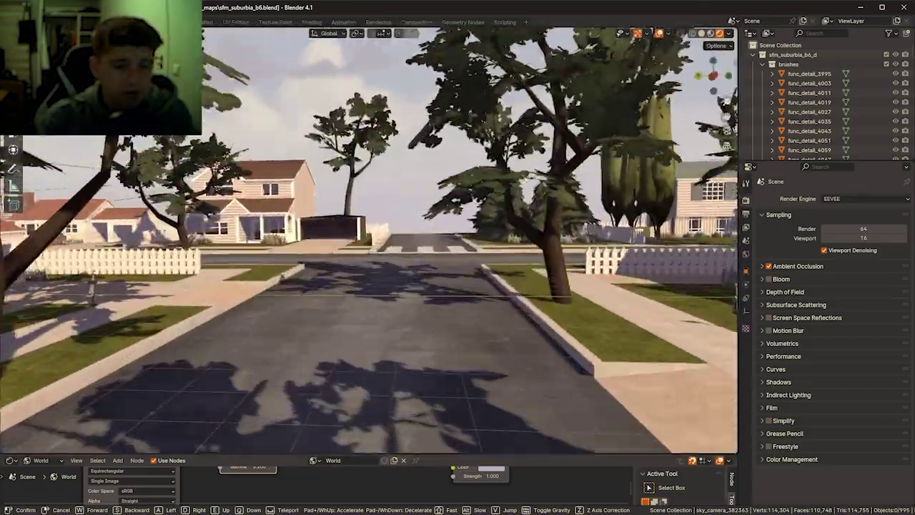
key(w)
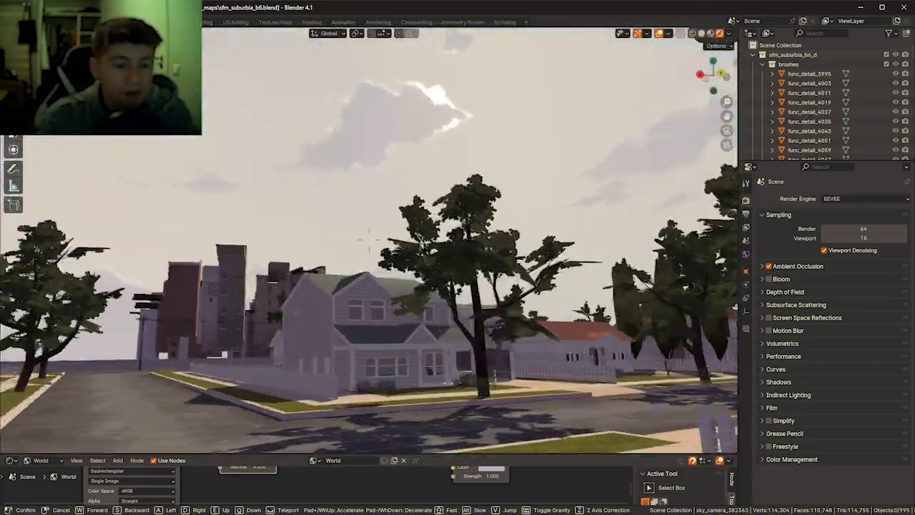
click(370, 241)
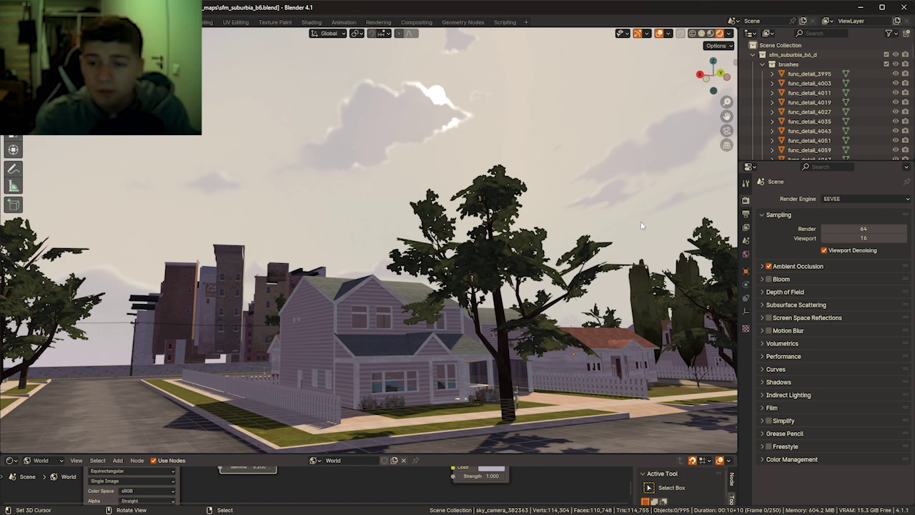
Step: Display the map's Source Collection Properties with the other tool options collapsed, and examine the Overlays Offset and Fix Bodygroups settings
click(747, 182)
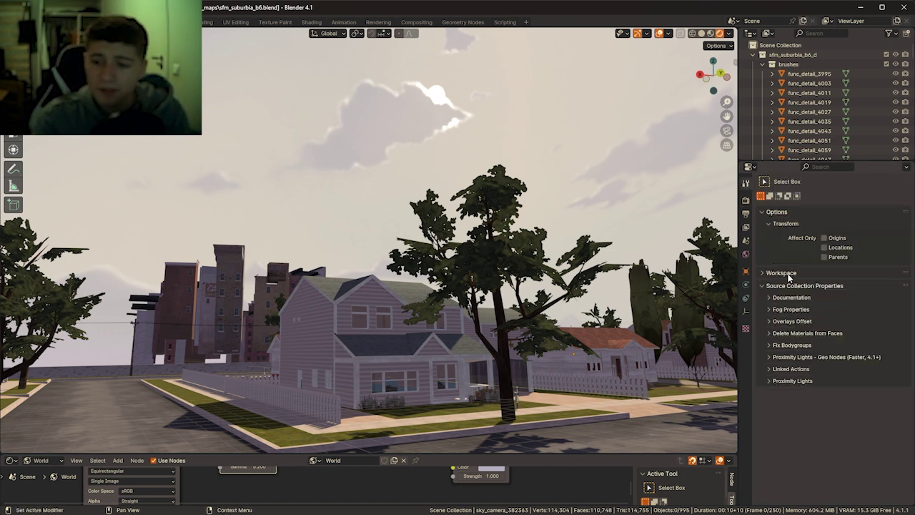
click(787, 275)
click(781, 213)
click(787, 225)
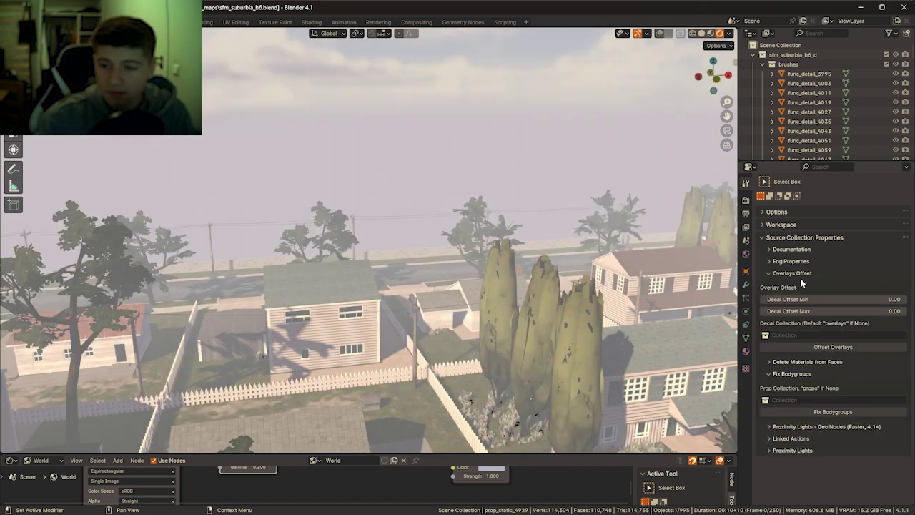
click(829, 335)
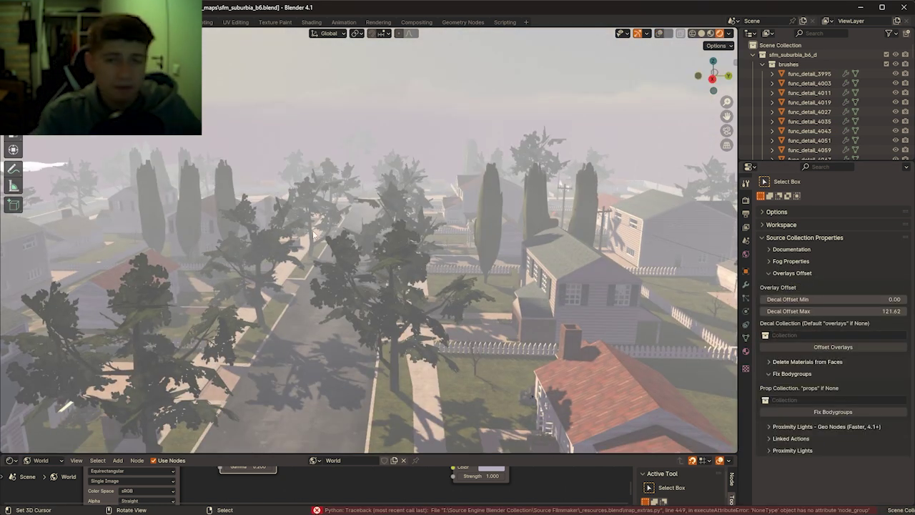